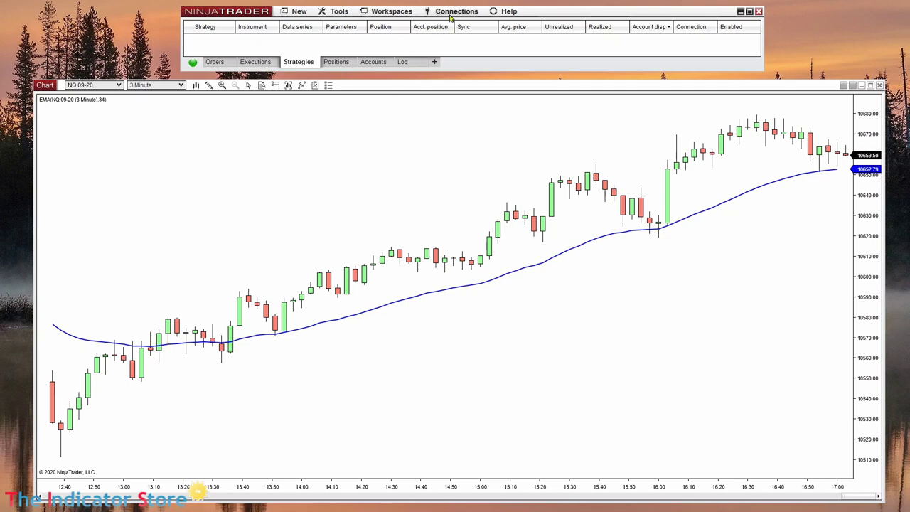
# - Create a new strategy in the Strategy Builder and name it Test
pyautogui.click(295, 13)
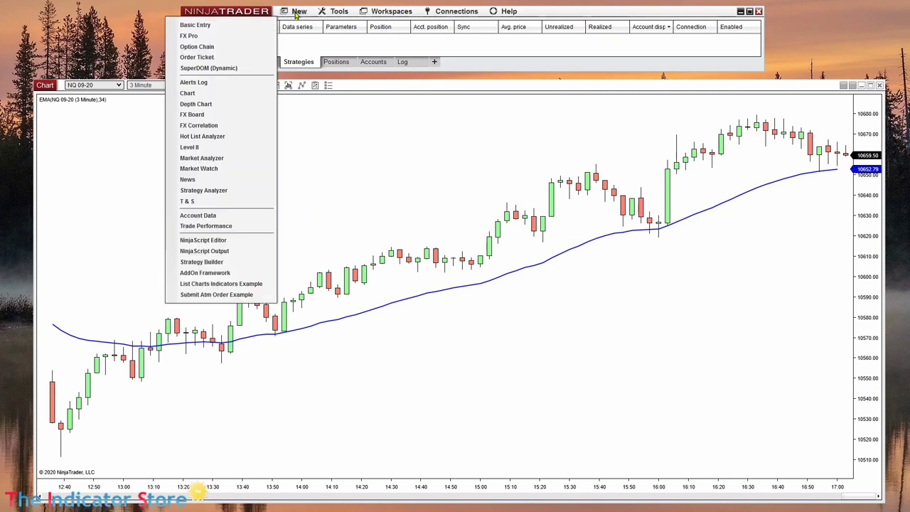
pyautogui.click(211, 266)
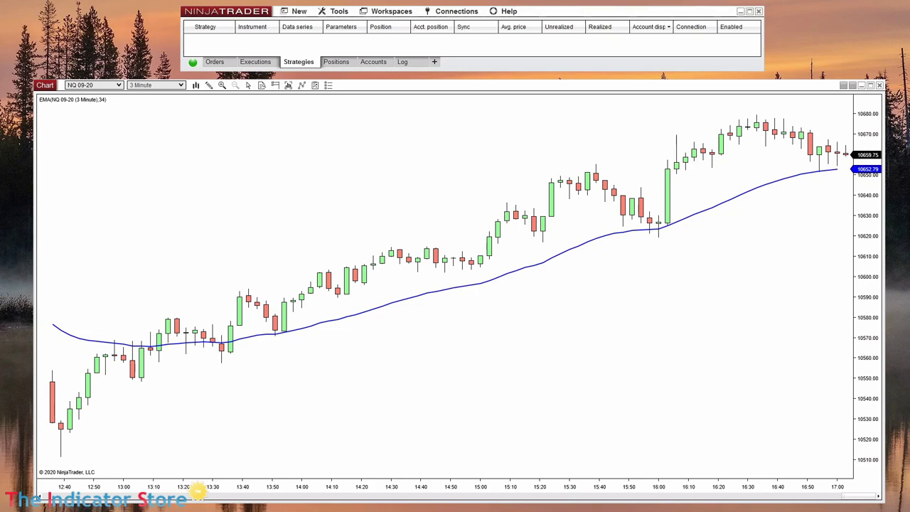
pyautogui.moveTo(200, 218); pyautogui.dragTo(312, 142)
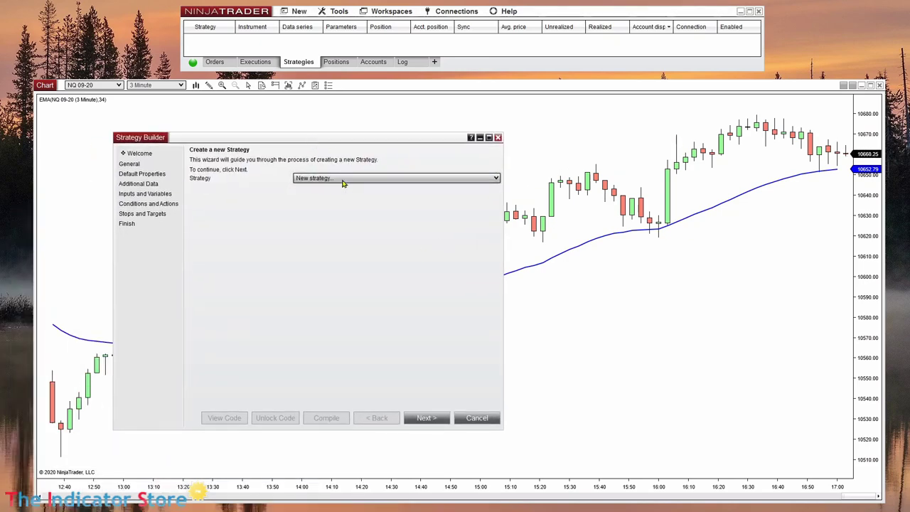
pyautogui.click(426, 418)
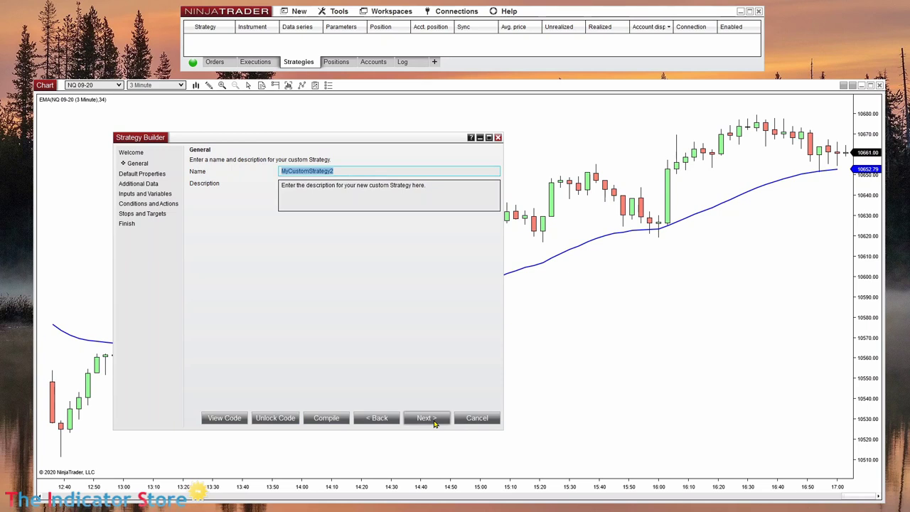
pyautogui.write('T')
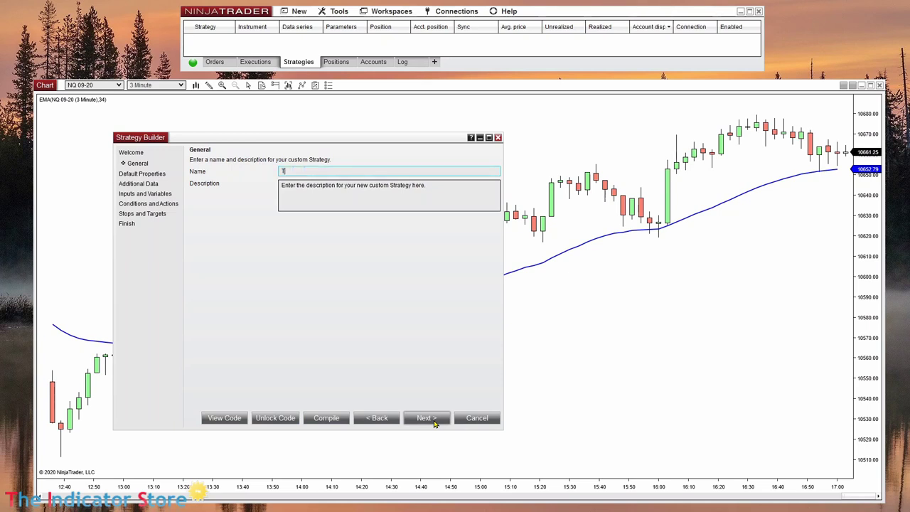
pyautogui.write('est')
pyautogui.click(430, 421)
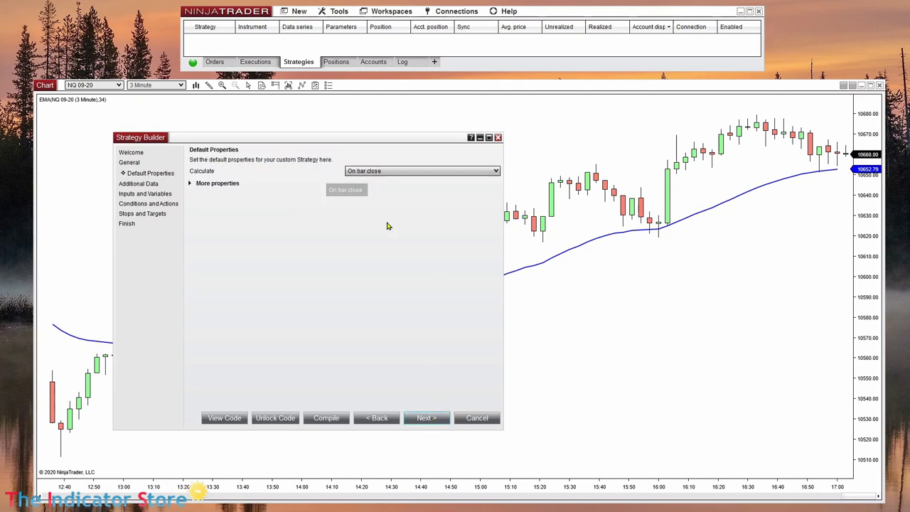
# - Keep the default properties without additional data, inputs or variables, and advance to the Conditions and Actions page
pyautogui.click(428, 419)
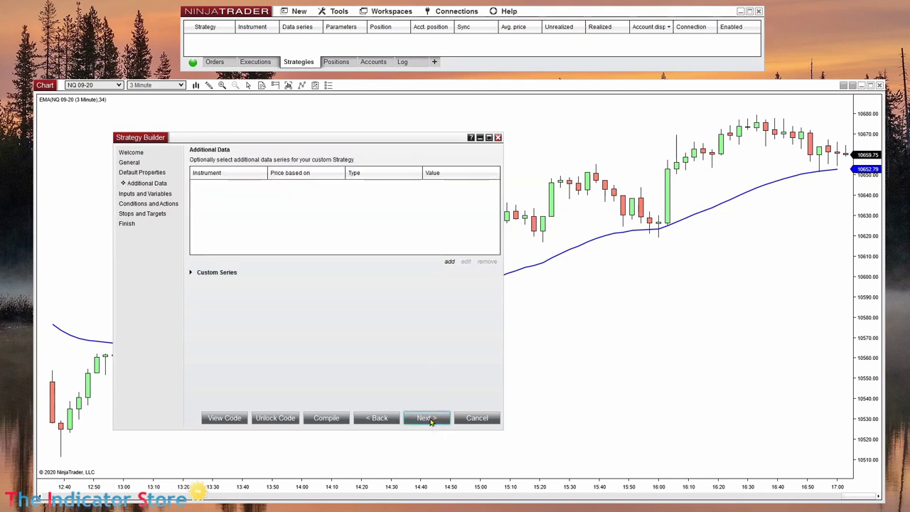
pyautogui.moveTo(345, 141); pyautogui.dragTo(401, 139)
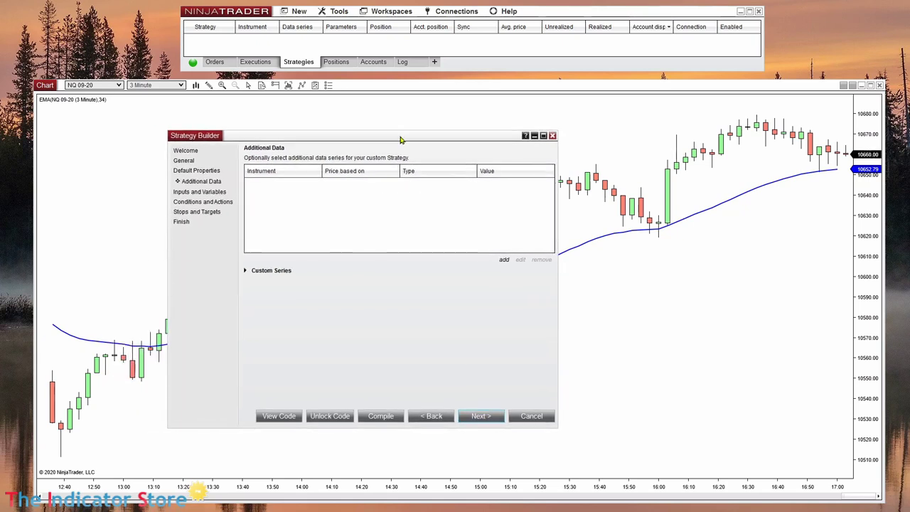
pyautogui.click(480, 413)
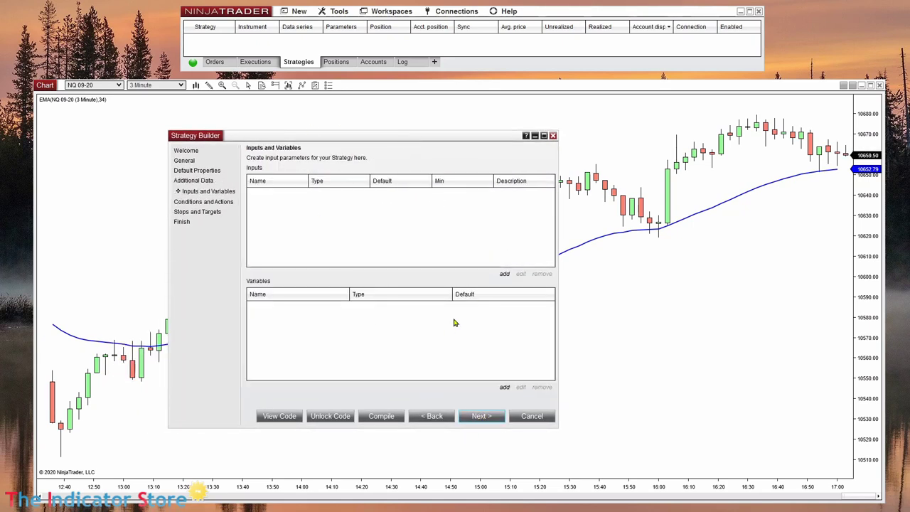
pyautogui.click(480, 416)
pyautogui.moveTo(435, 136); pyautogui.dragTo(378, 156)
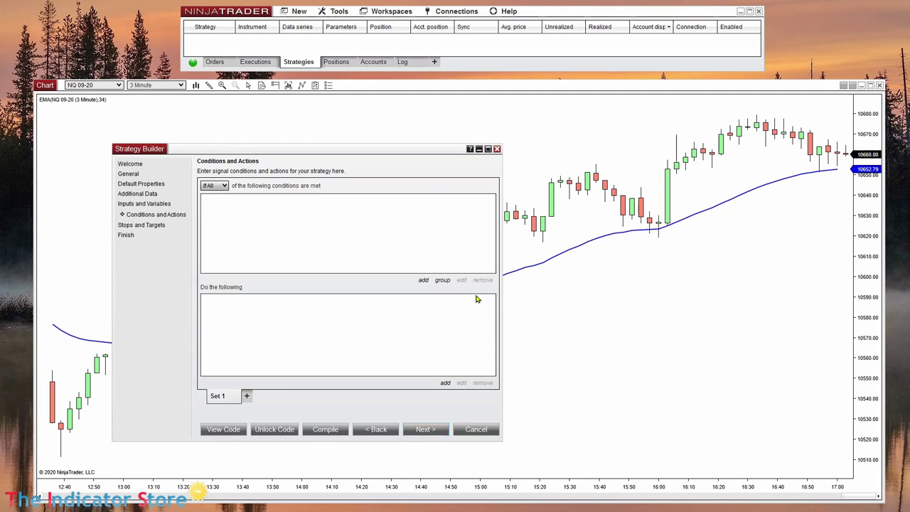
# - Start a condition in Set 1 with the Low price as first operand and Less equal as comparison
pyautogui.click(423, 281)
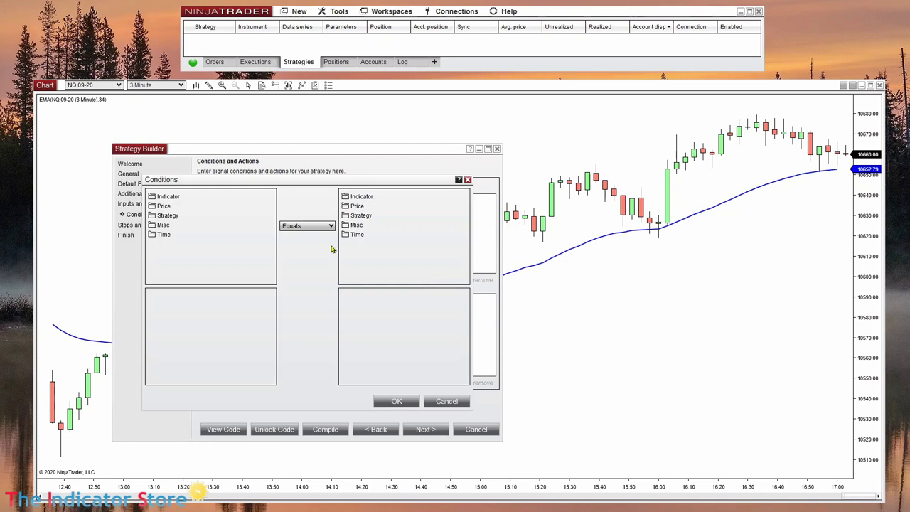
pyautogui.click(162, 207)
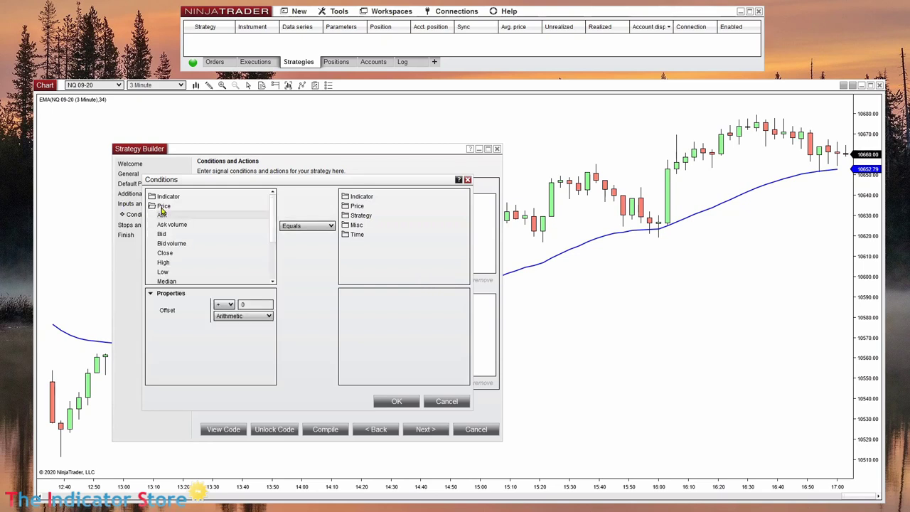
pyautogui.click(162, 272)
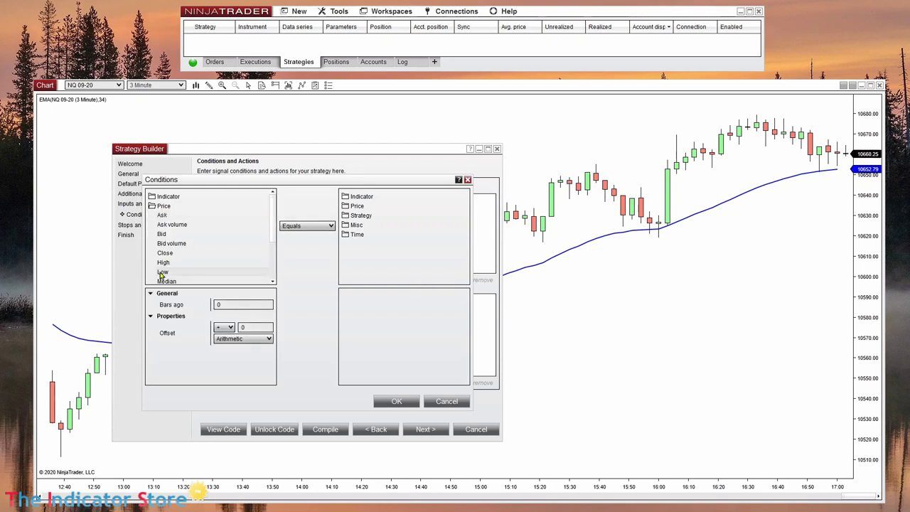
pyautogui.click(302, 226)
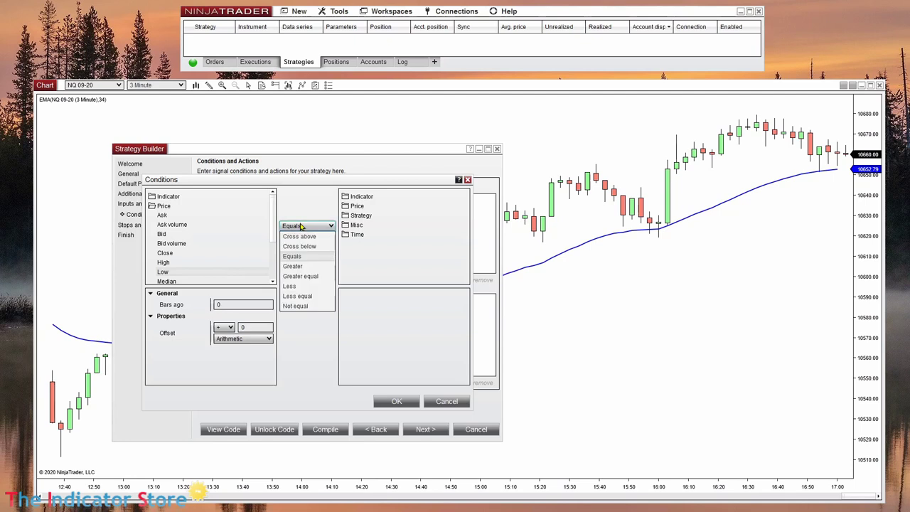
pyautogui.click(296, 296)
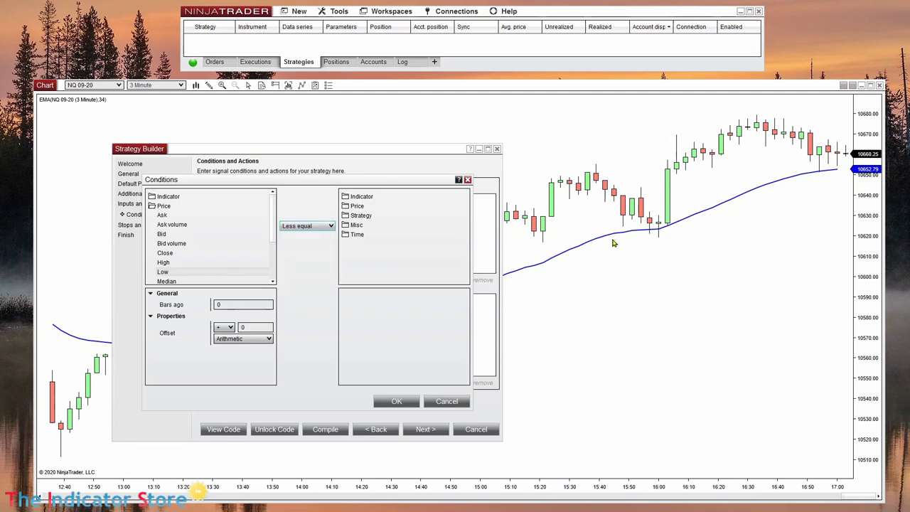
# - Compare the Low against the EMA indicator with a period of 34 and save the condition
pyautogui.click(359, 197)
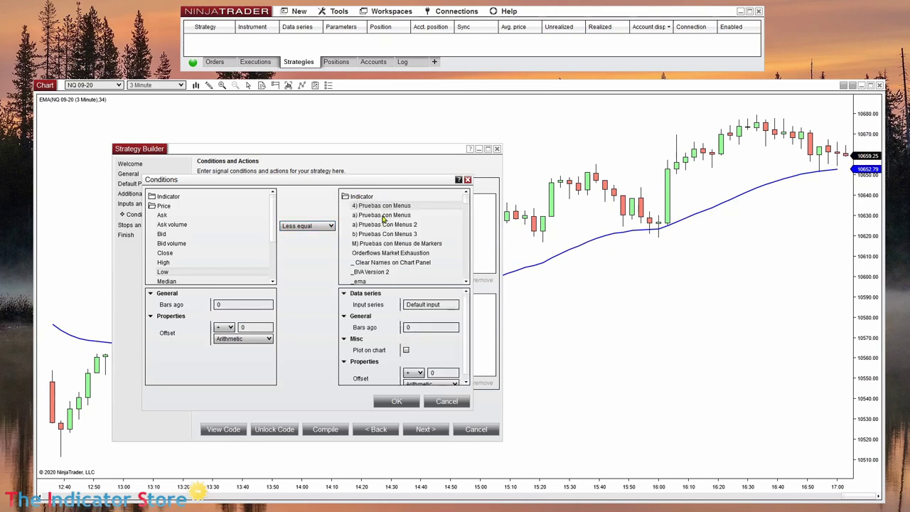
pyautogui.moveTo(465, 202); pyautogui.dragTo(466, 229)
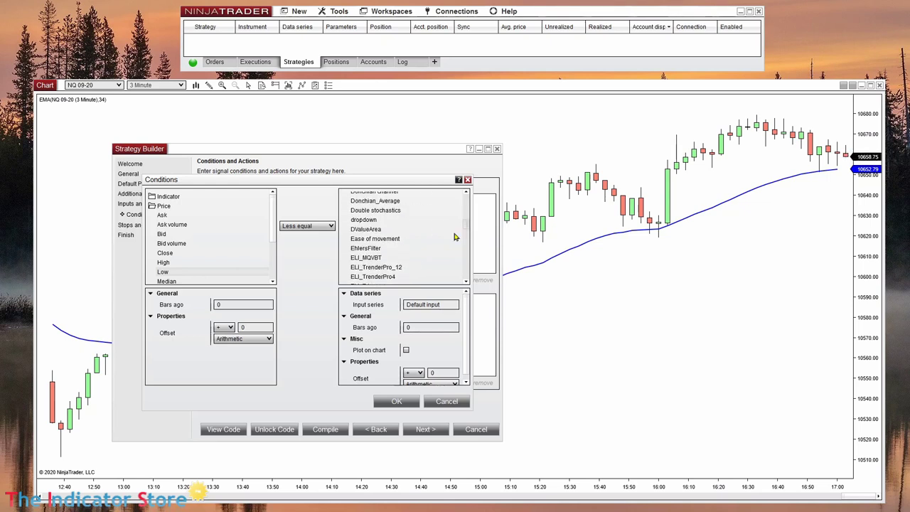
pyautogui.scroll(-2, 417, 248)
pyautogui.click(357, 250)
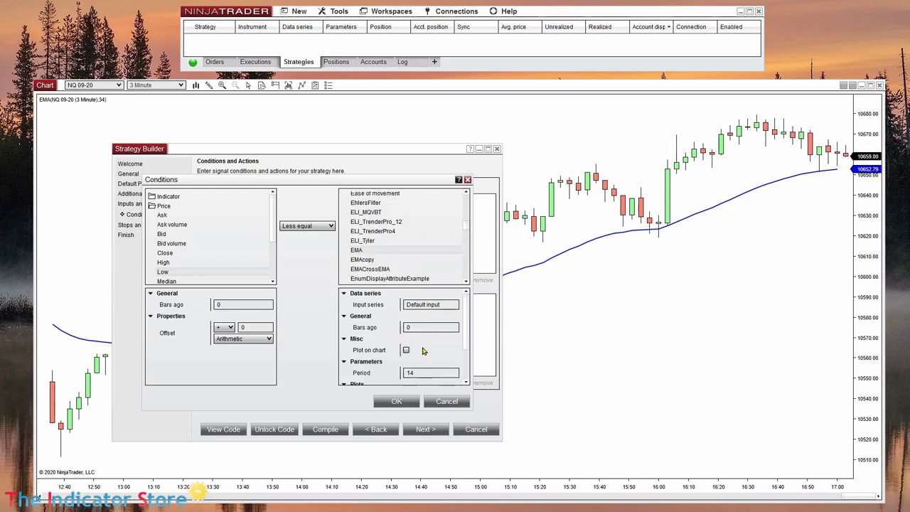
pyautogui.click(418, 373)
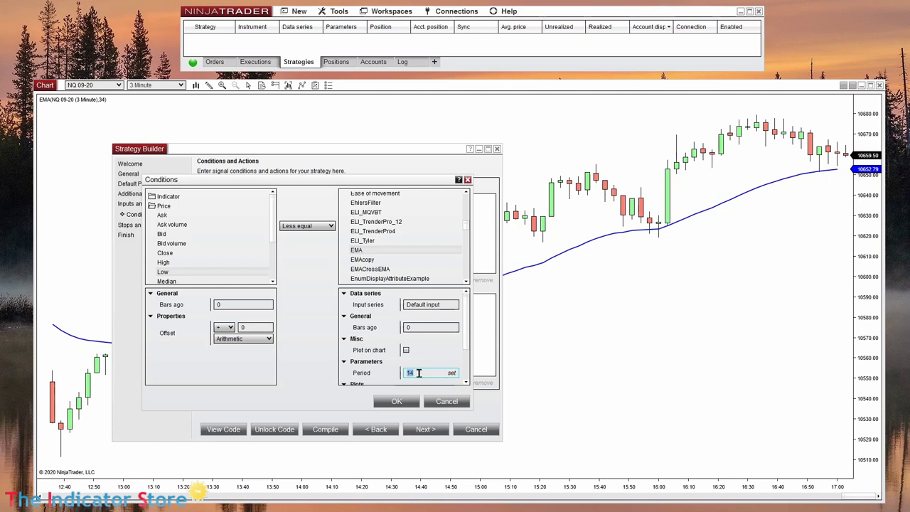
pyautogui.write('34')
pyautogui.click(397, 401)
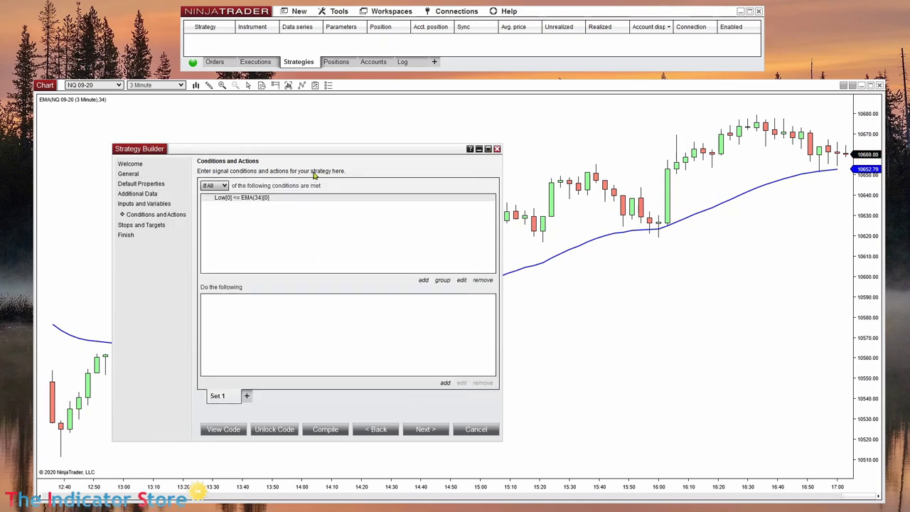
# - Move the Strategy Builder window away from the chart's price bars and reduce its height
pyautogui.moveTo(328, 151); pyautogui.dragTo(268, 28)
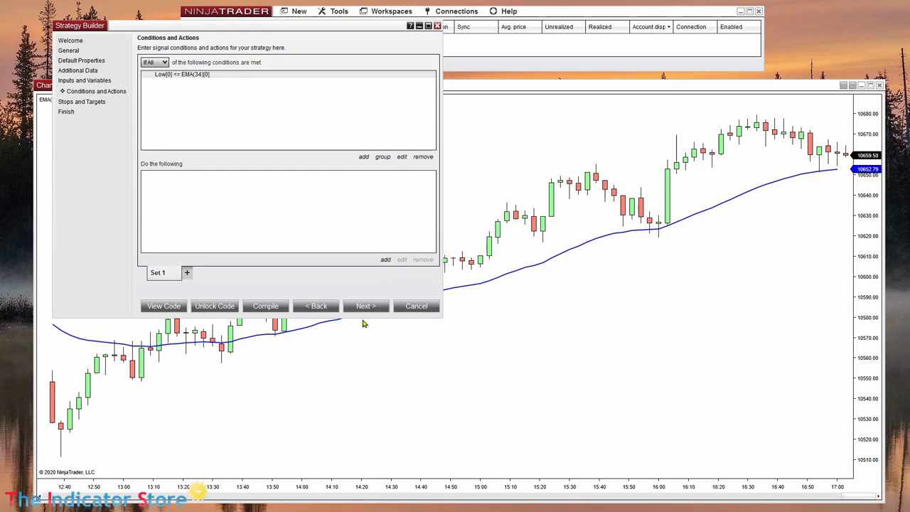
pyautogui.moveTo(362, 324); pyautogui.dragTo(359, 285)
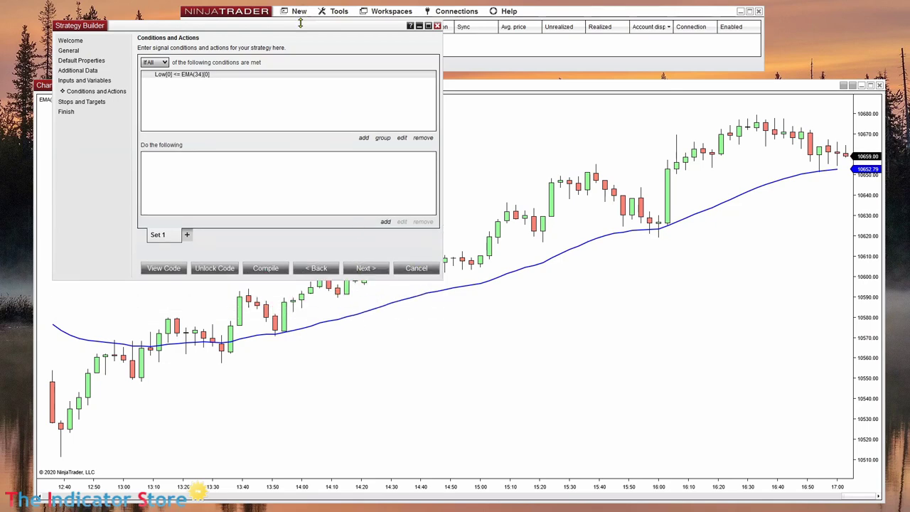
pyautogui.moveTo(299, 23); pyautogui.dragTo(265, 8)
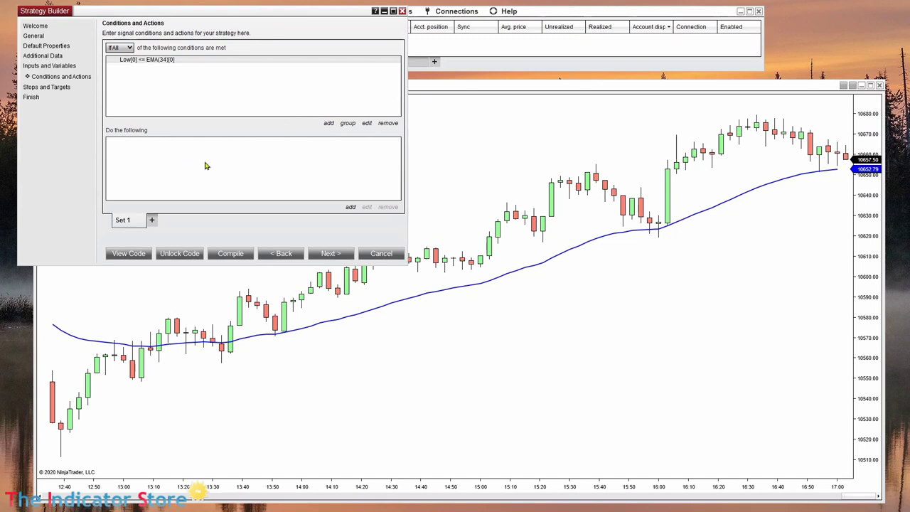
# - Start a new action for Set 1 and select the Set background color drawing action
pyautogui.click(349, 207)
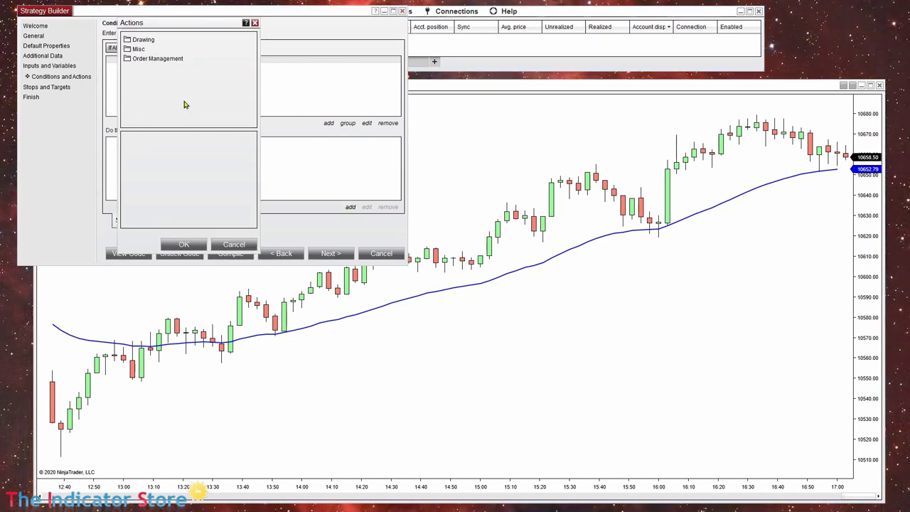
pyautogui.doubleClick(141, 40)
pyautogui.scroll(-5, 251, 60)
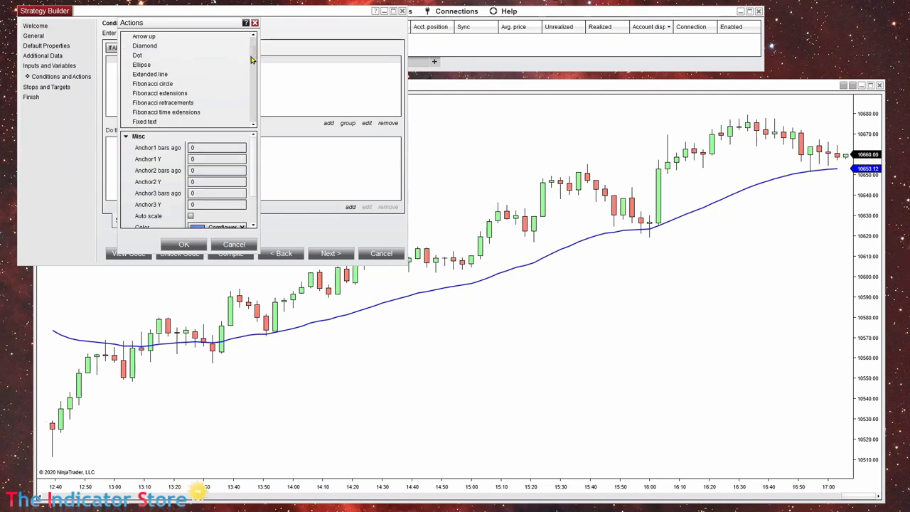
pyautogui.moveTo(249, 70); pyautogui.dragTo(242, 106)
pyautogui.click(151, 50)
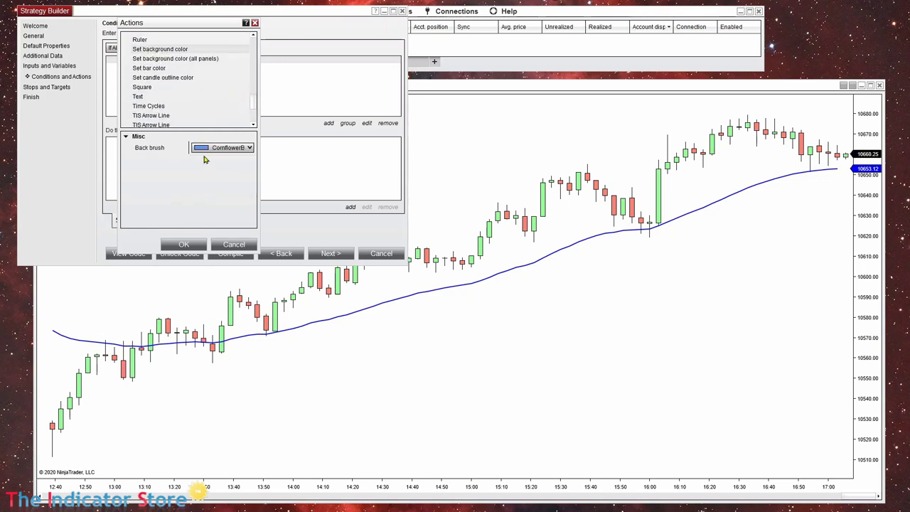
pyautogui.moveTo(252, 103); pyautogui.dragTo(252, 41)
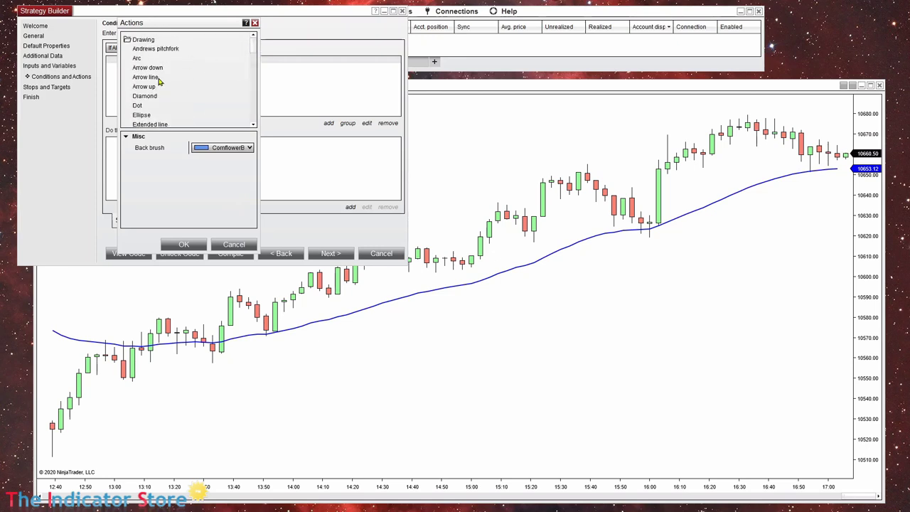
pyautogui.click(148, 68)
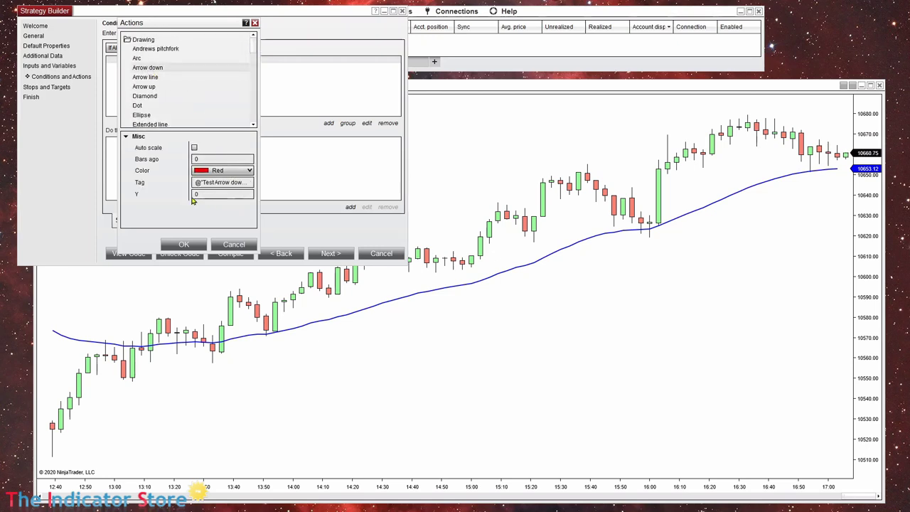
pyautogui.click(196, 194)
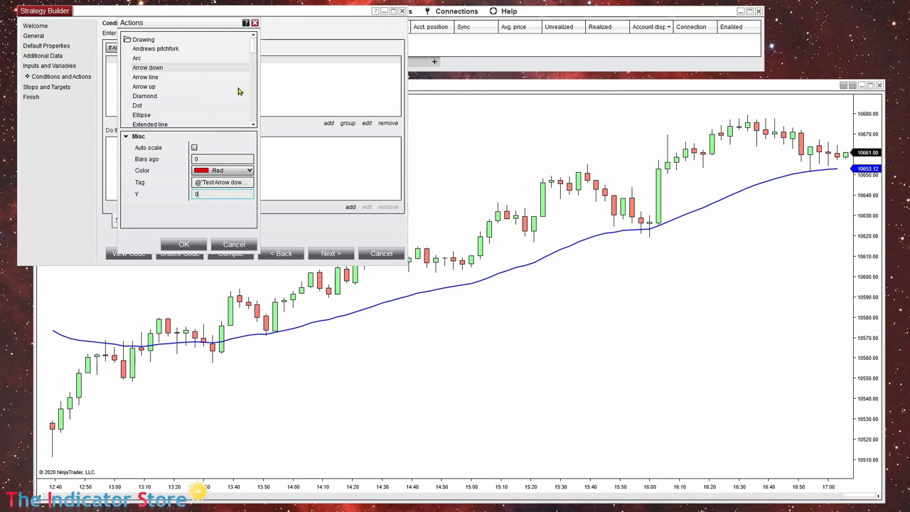
# - Save Set background color with the CornflowerBlue brush as the action and compile the strategy
pyautogui.moveTo(253, 45); pyautogui.dragTo(250, 105)
pyautogui.click(160, 63)
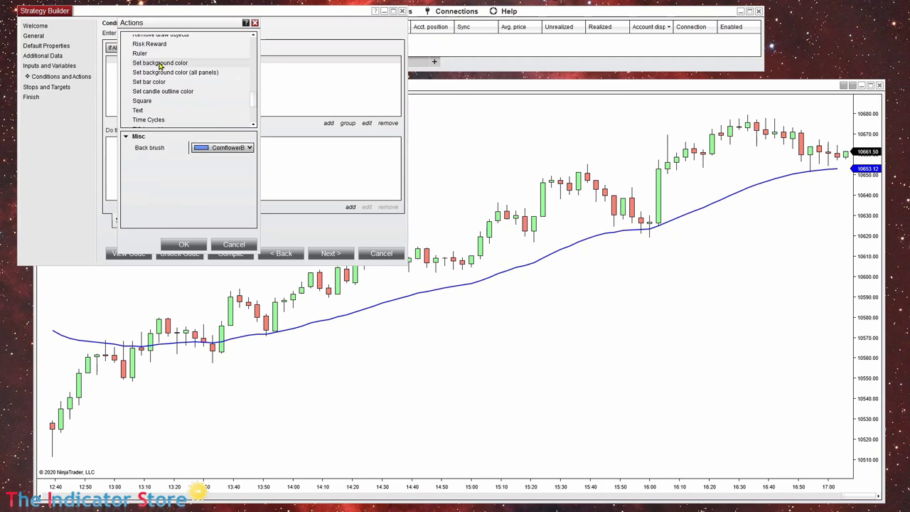
pyautogui.click(187, 245)
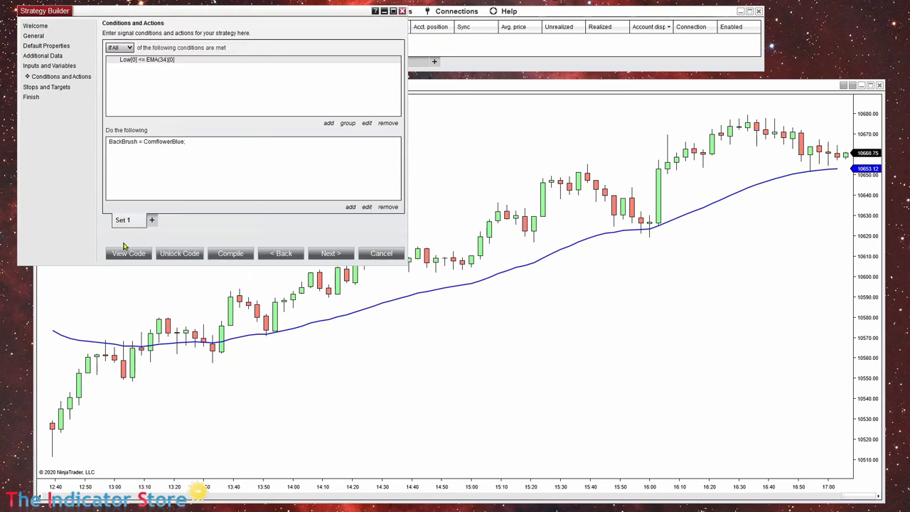
pyautogui.click(229, 254)
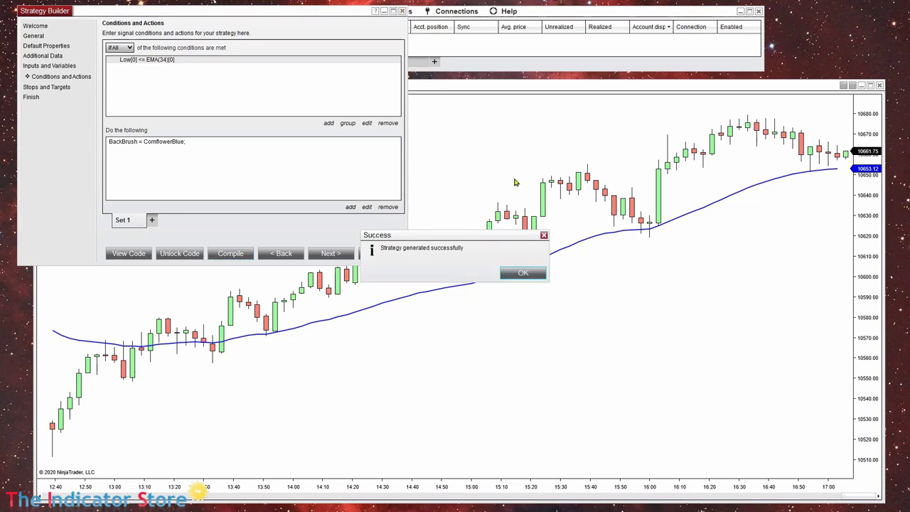
pyautogui.click(521, 273)
# - Add the Test strategy to the NQ 09-20 3 Minute chart's configured strategies
pyautogui.click(470, 181)
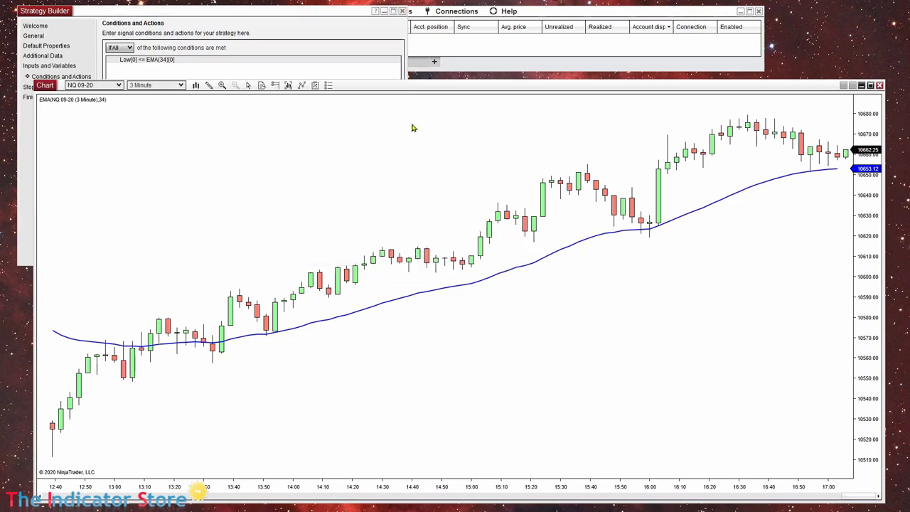
pyautogui.rightClick(412, 127)
pyautogui.click(302, 192)
pyautogui.scroll(-5, 391, 201)
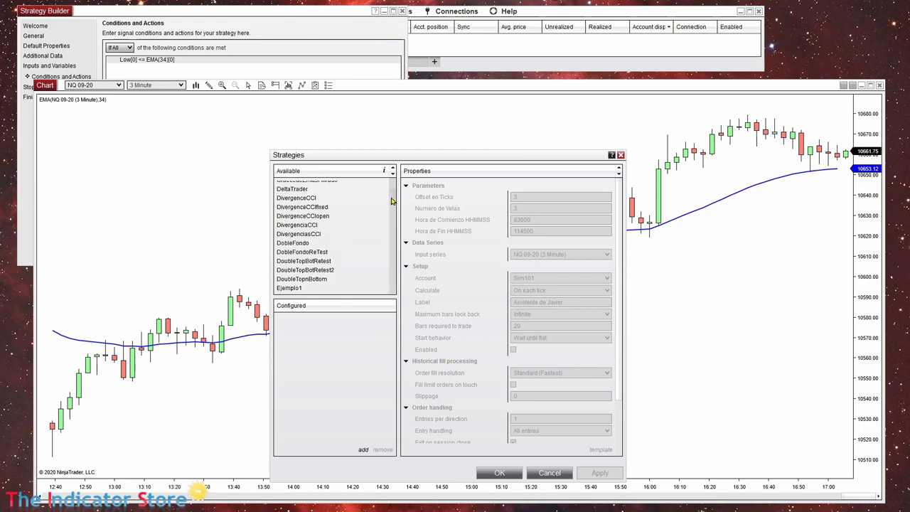
pyautogui.moveTo(391, 201); pyautogui.dragTo(391, 253)
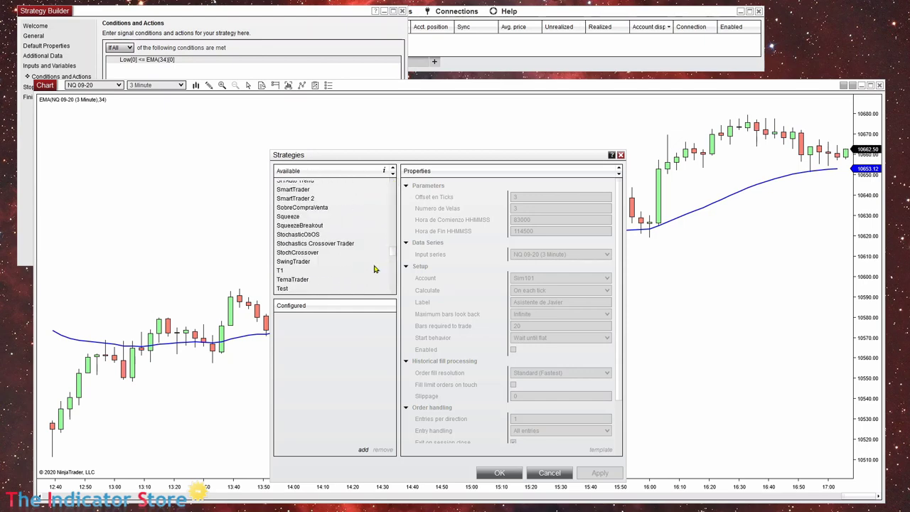
pyautogui.click(281, 288)
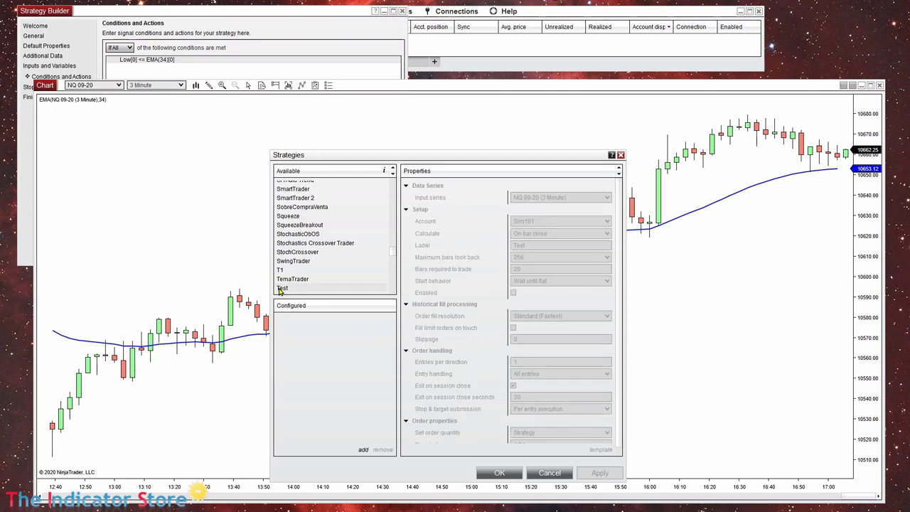
pyautogui.doubleClick(281, 289)
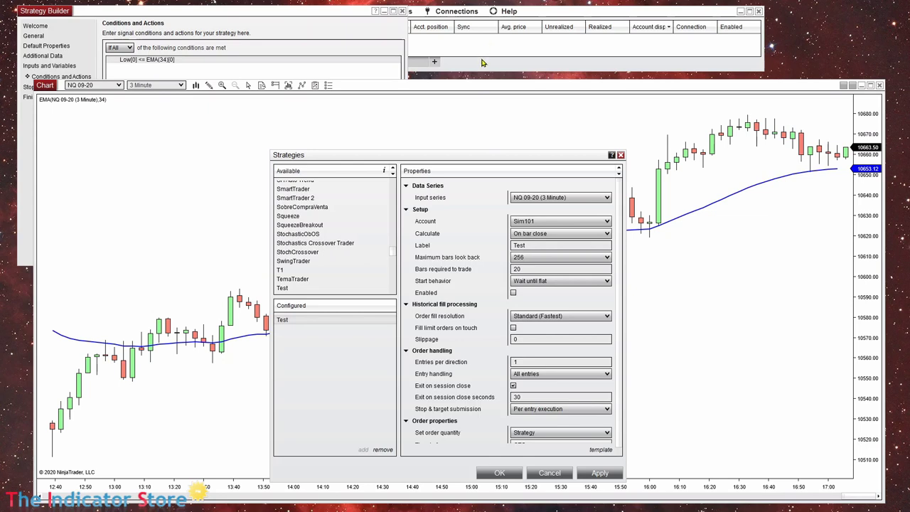
# - Enable the Test strategy on the chart, then restart it from the list of running strategies
pyautogui.click(513, 292)
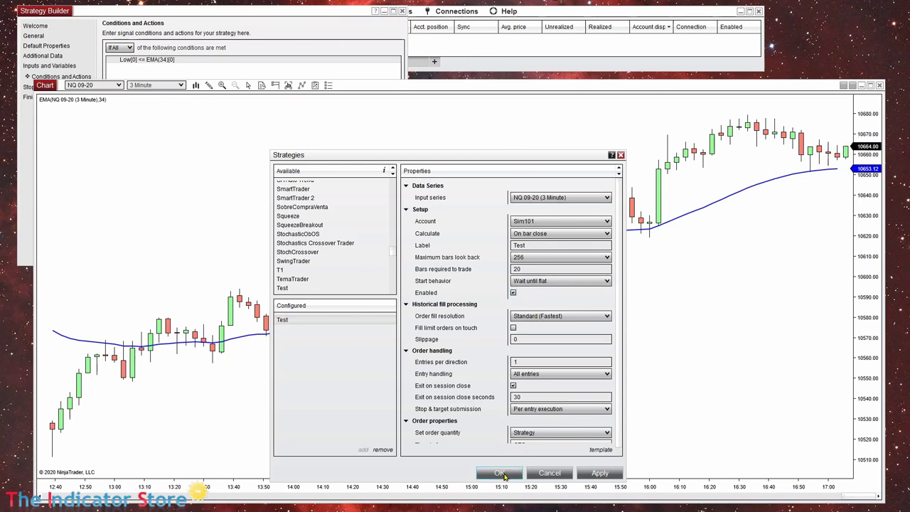
pyautogui.click(499, 473)
pyautogui.click(480, 66)
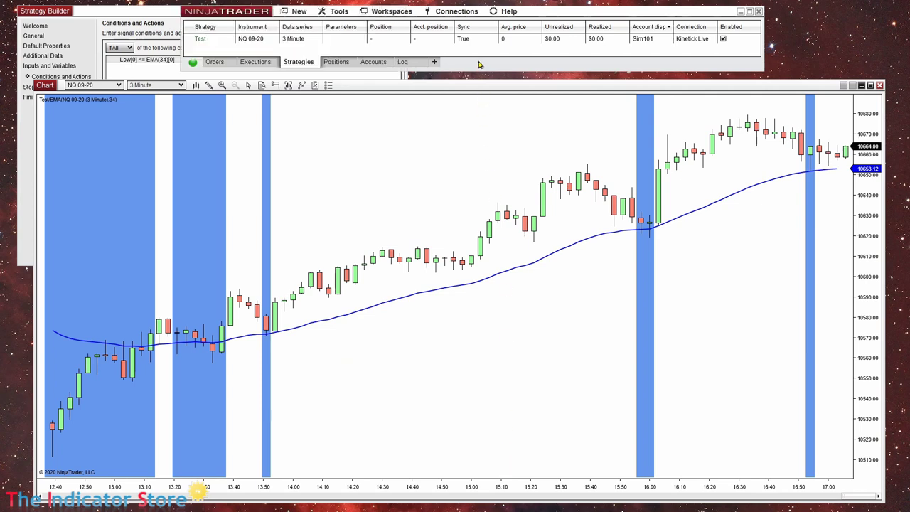
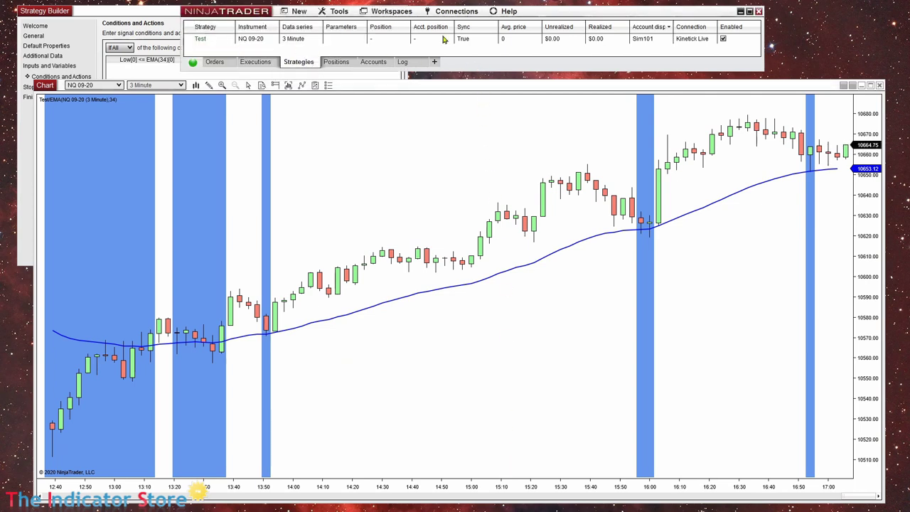
pyautogui.click(722, 38)
pyautogui.click(723, 38)
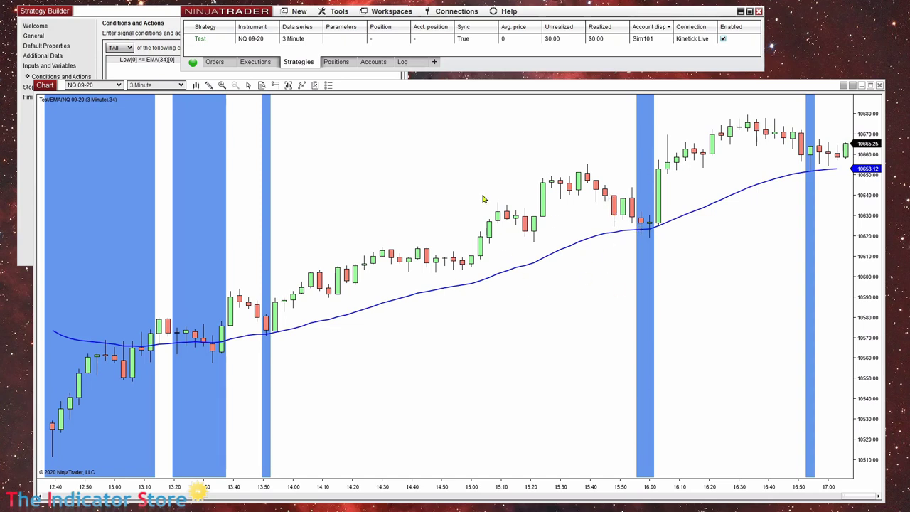
# - Start a second condition for Set 1 with the Close price and the Greater comparison
pyautogui.click(46, 46)
pyautogui.click(61, 76)
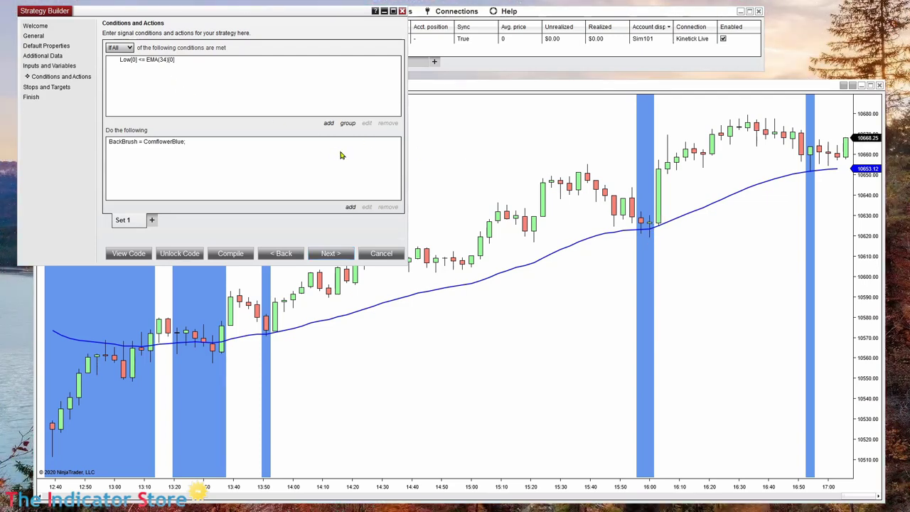
pyautogui.click(329, 124)
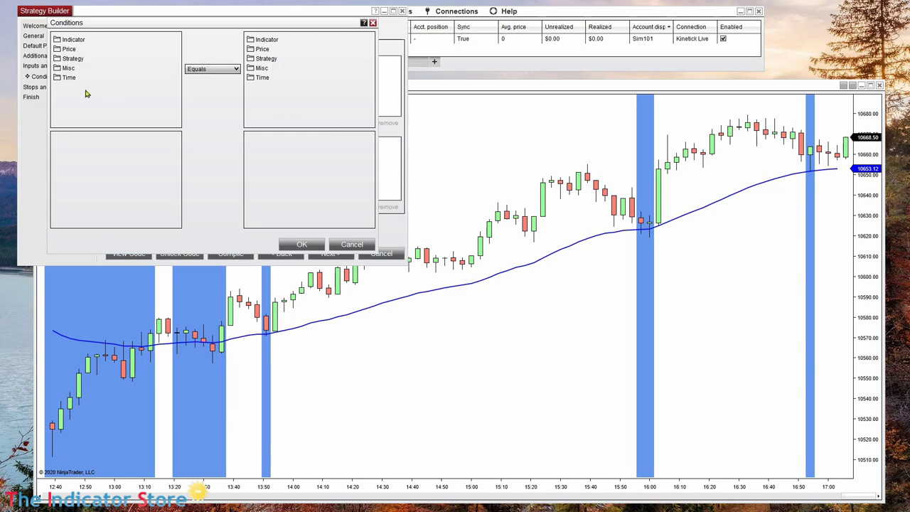
pyautogui.click(69, 50)
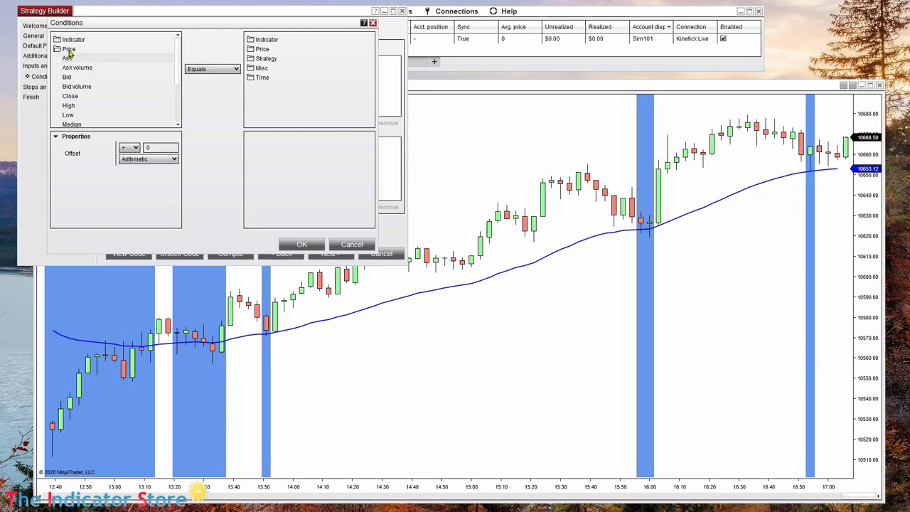
pyautogui.click(73, 96)
pyautogui.click(211, 69)
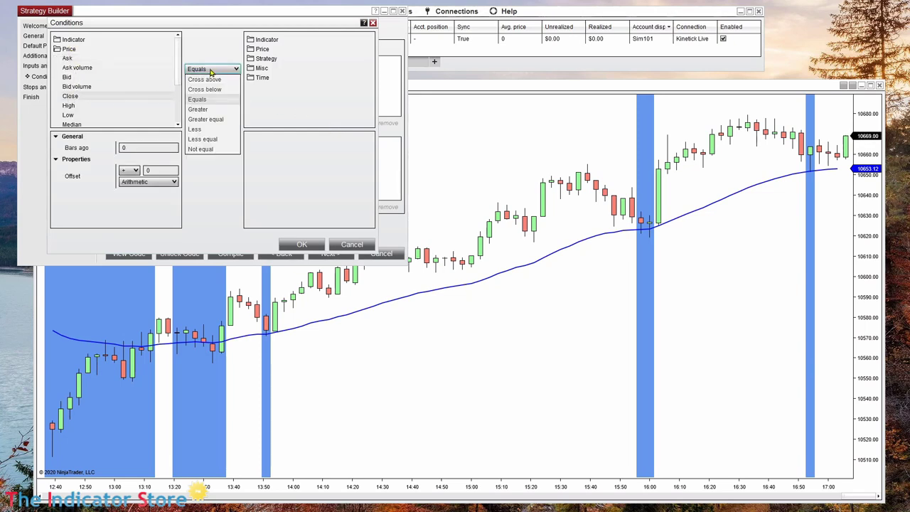
pyautogui.click(199, 109)
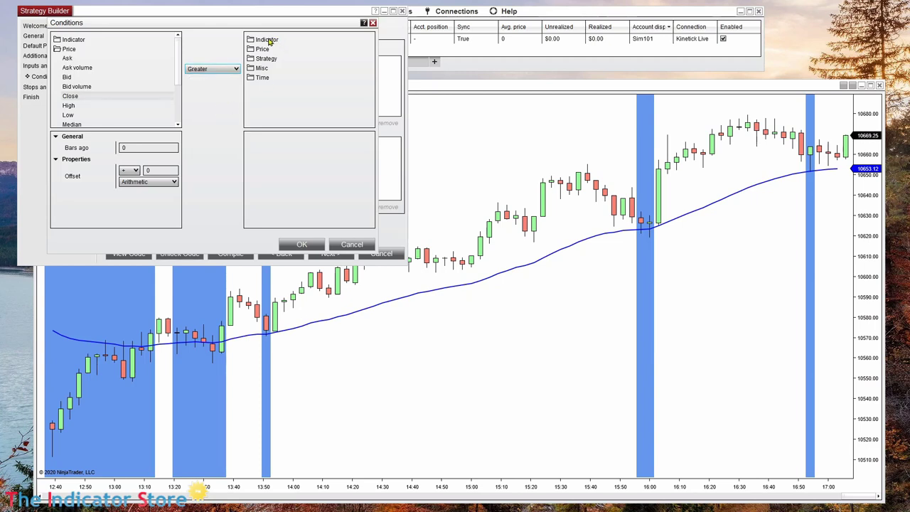
# - Compare the Close against the EMA indicator with a period of 34 and save the second condition
pyautogui.click(268, 40)
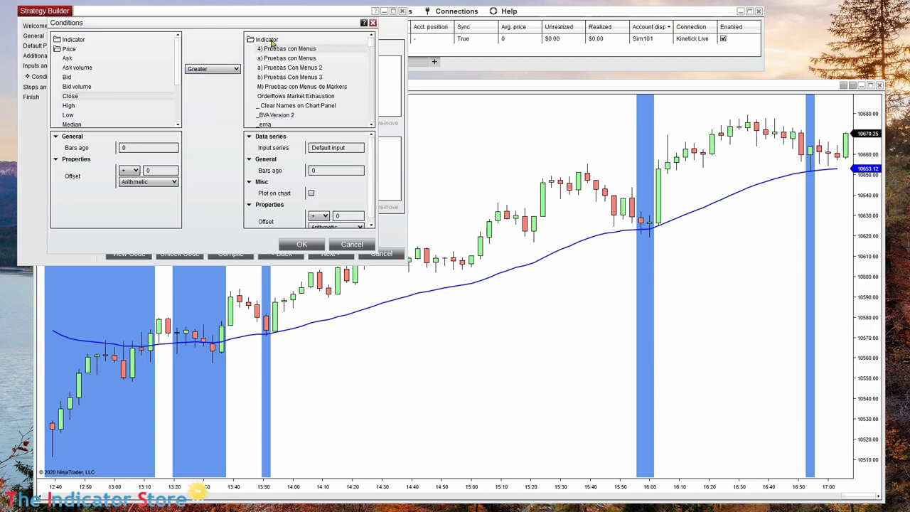
pyautogui.scroll(-10, 295, 114)
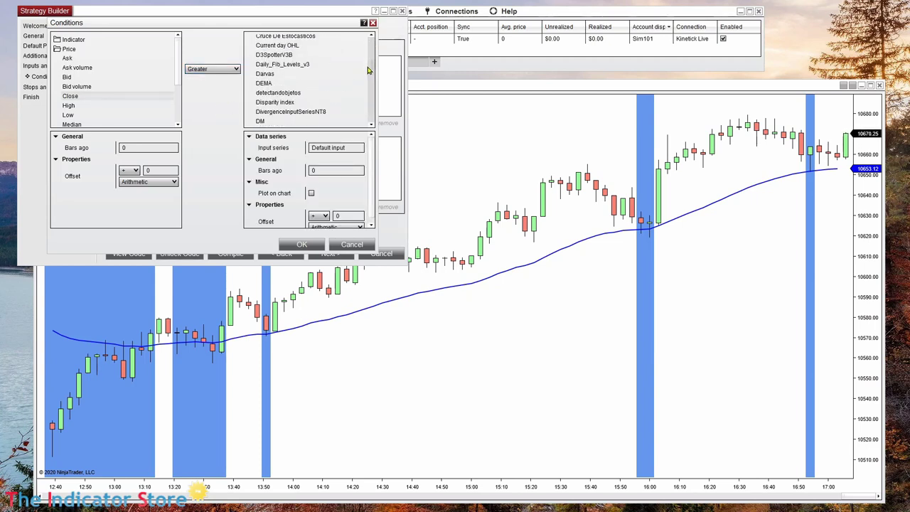
pyautogui.scroll(-2, 295, 114)
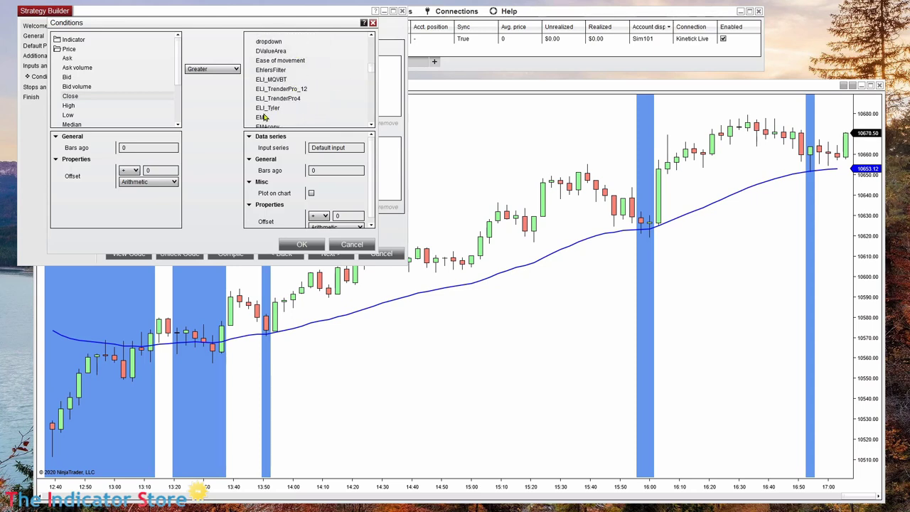
pyautogui.click(263, 117)
pyautogui.doubleClick(325, 216)
pyautogui.write('34')
pyautogui.click(302, 244)
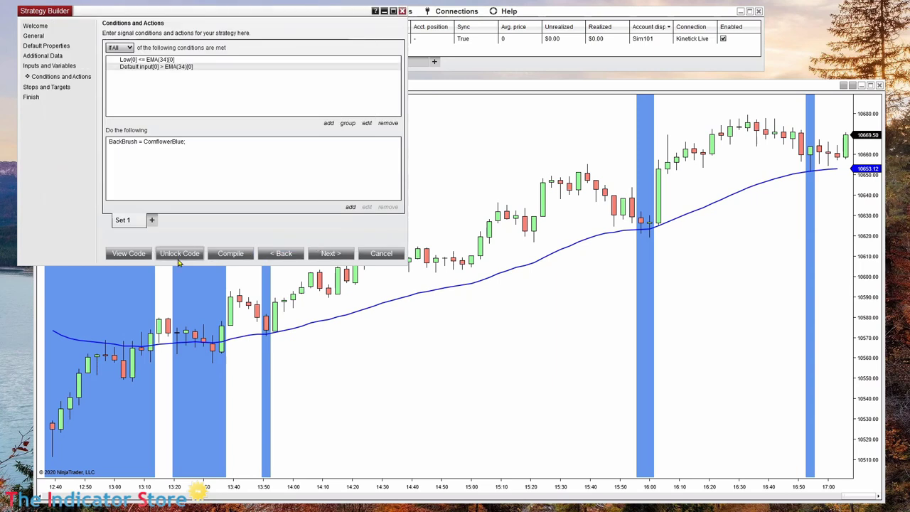
# - Compile the strategy with its two conditions and restart Test on the chart
pyautogui.click(230, 255)
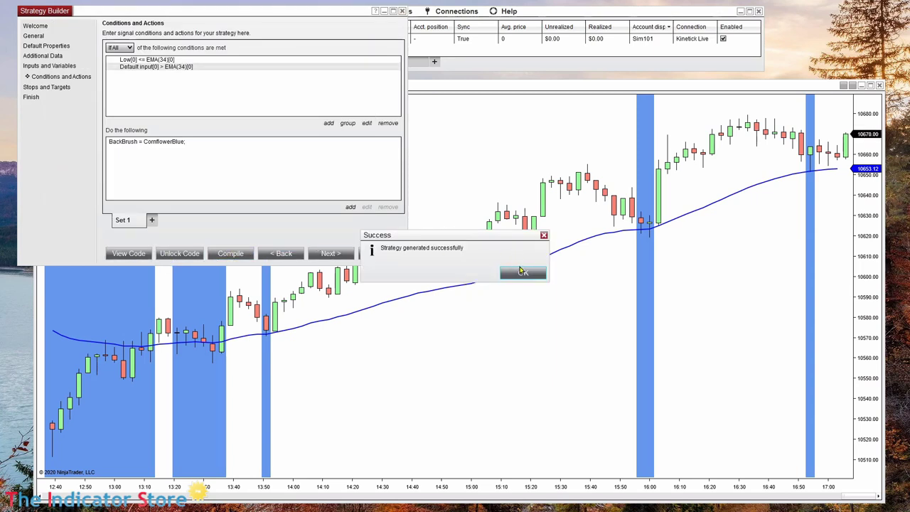
pyautogui.click(521, 272)
pyautogui.click(723, 39)
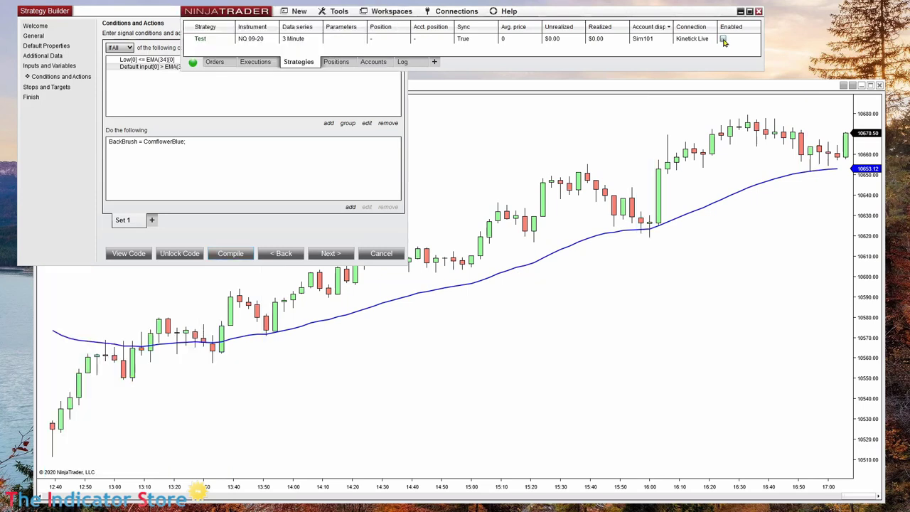
pyautogui.click(579, 351)
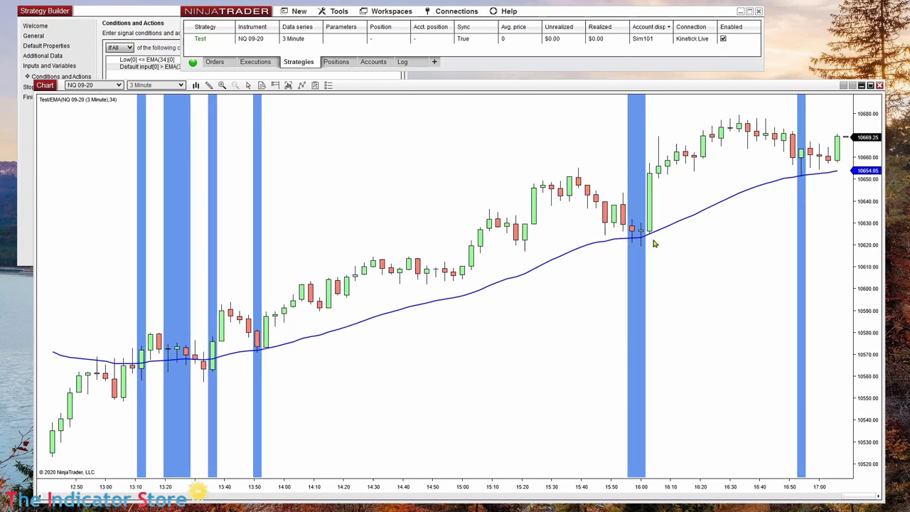
# - Duplicate the Low[0] <= EMA(34)[0] condition within the condition list of Set 1
pyautogui.click(81, 62)
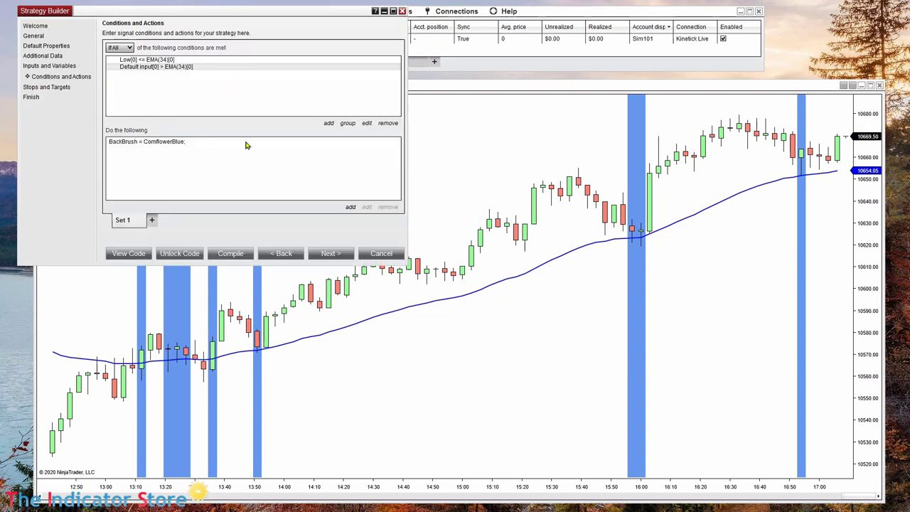
pyautogui.click(142, 61)
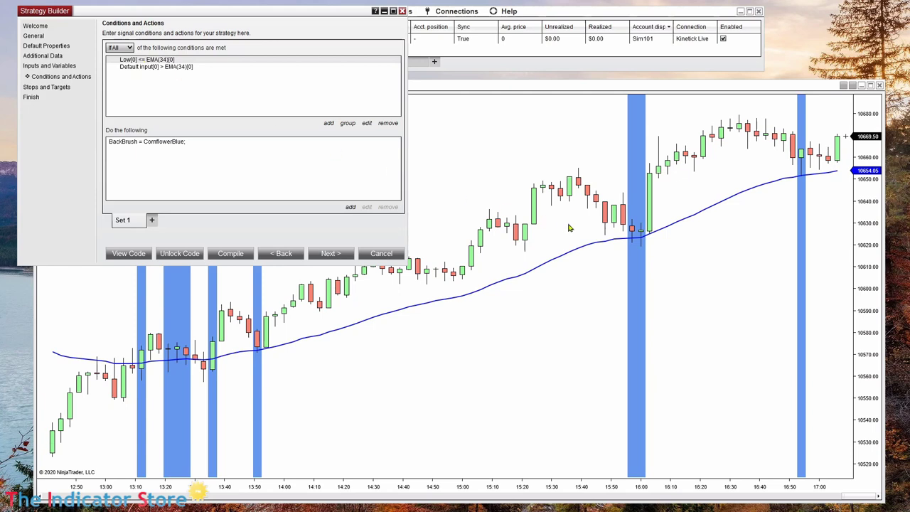
pyautogui.rightClick(146, 60)
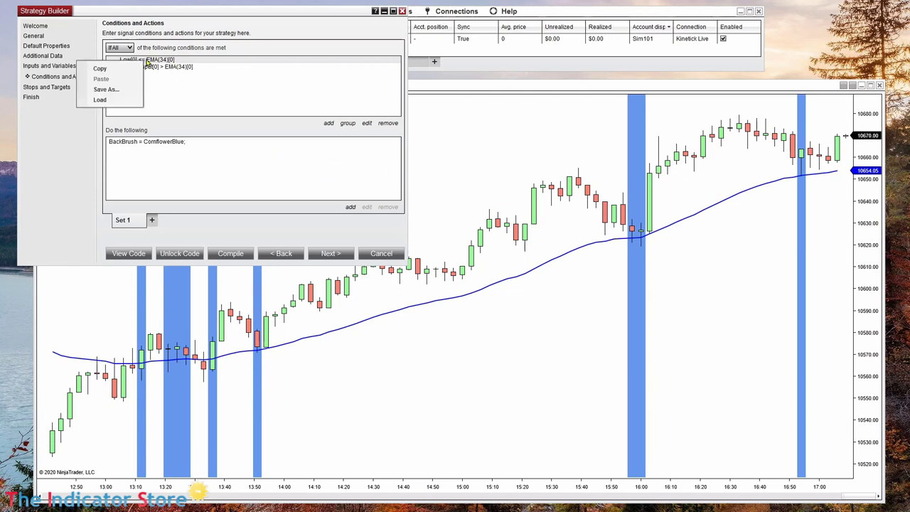
pyautogui.click(120, 72)
pyautogui.rightClick(145, 88)
pyautogui.click(94, 109)
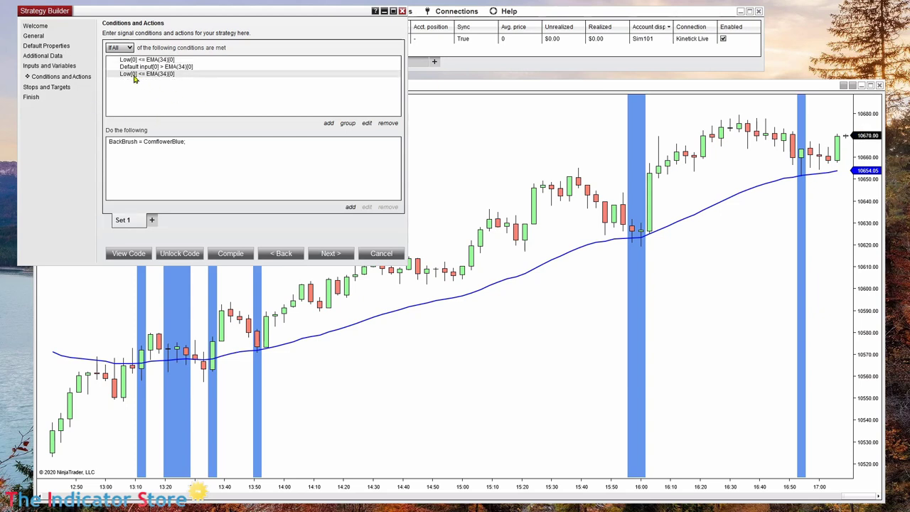
# - Edit the copied condition so the Low 1 bar ago is Greater than the 34-period EMA 1 bar ago
pyautogui.click(366, 123)
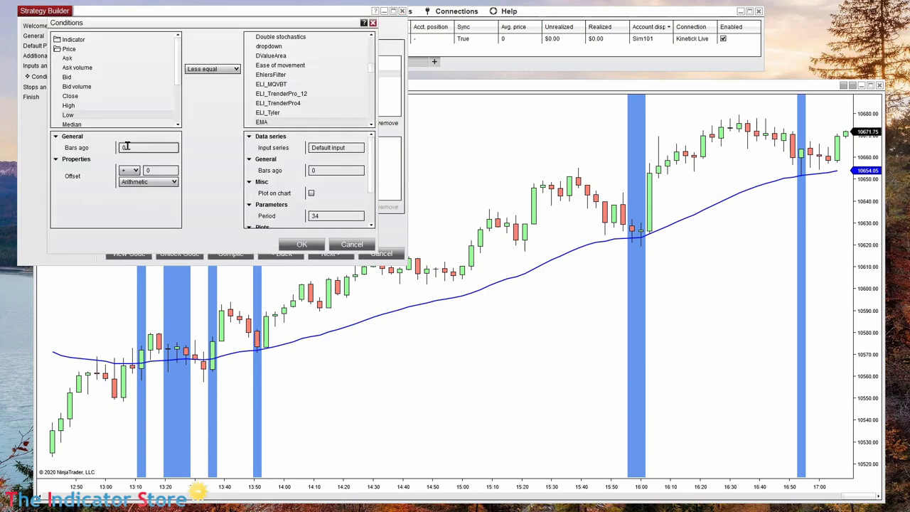
pyautogui.click(133, 148)
pyautogui.write('1')
pyautogui.click(334, 170)
pyautogui.write('1')
pyautogui.click(302, 243)
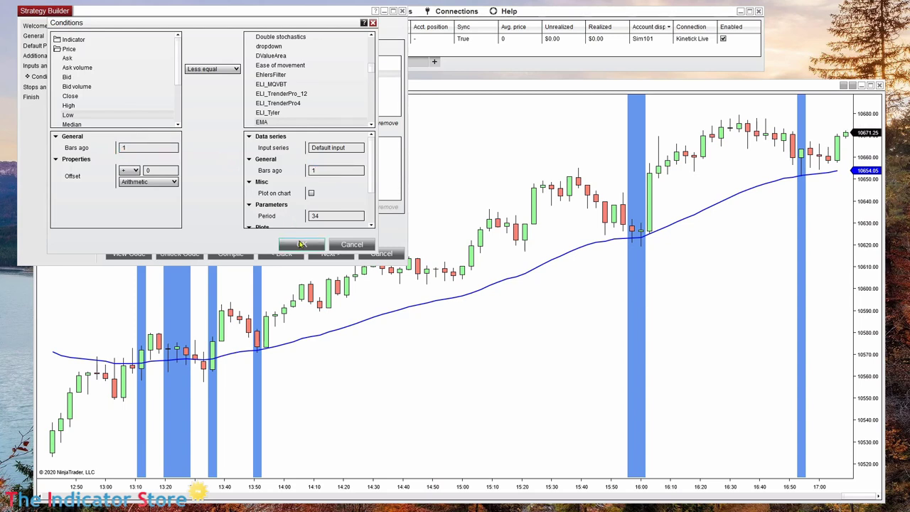
pyautogui.click(201, 71)
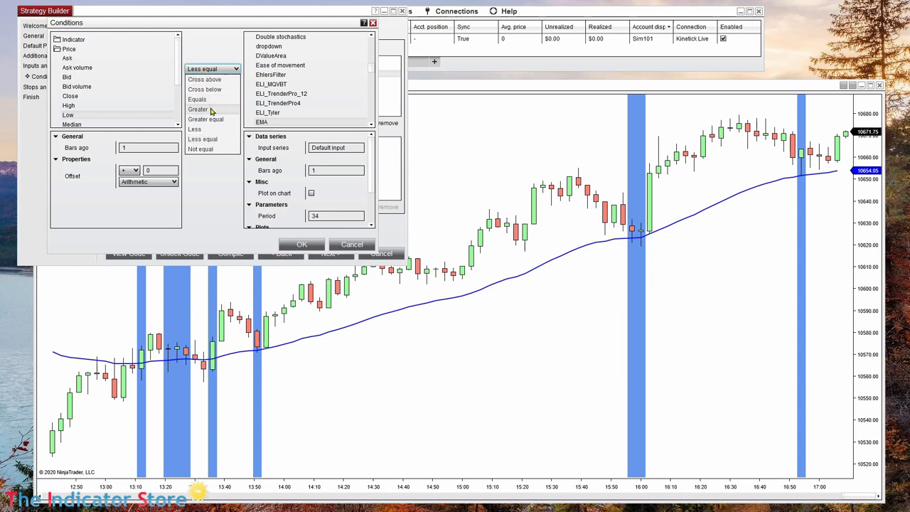
pyautogui.click(211, 111)
pyautogui.click(302, 243)
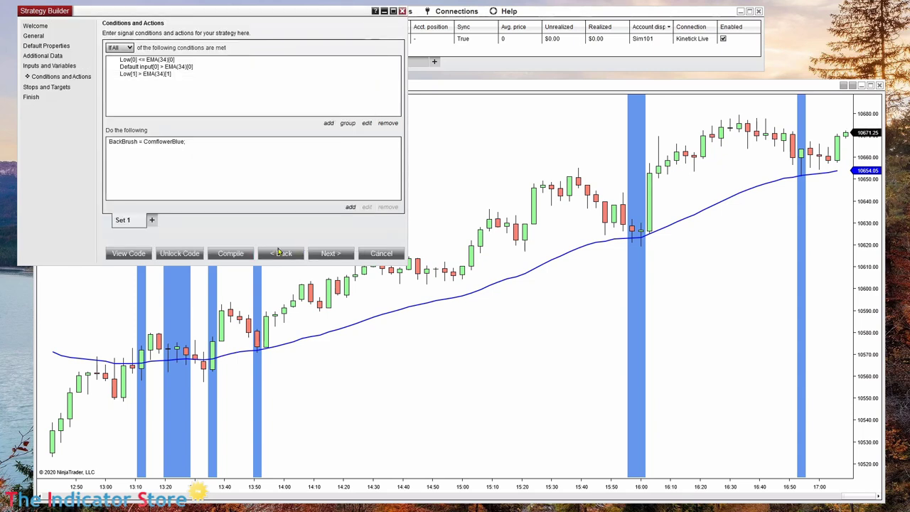
# - Compile the strategy with all three conditions and restart Test to refresh the chart background
pyautogui.click(230, 253)
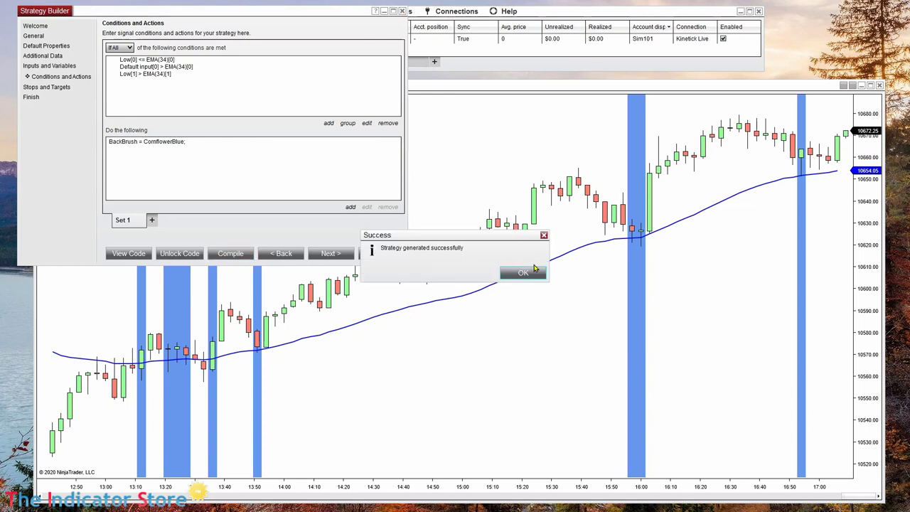
pyautogui.click(522, 272)
pyautogui.click(724, 40)
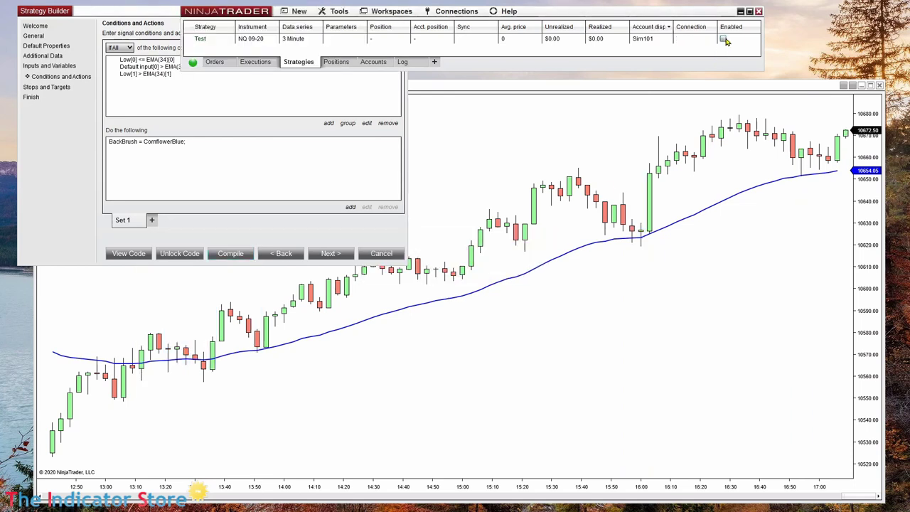
pyautogui.click(723, 40)
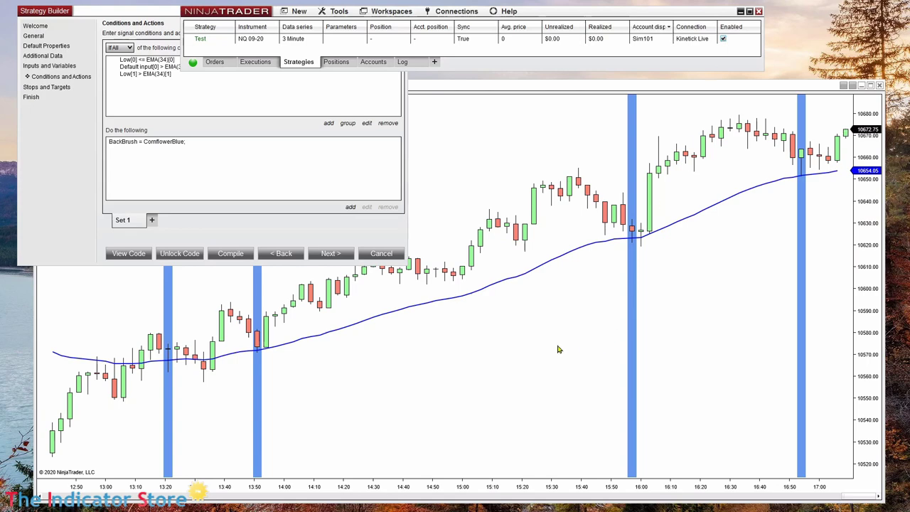
pyautogui.click(557, 349)
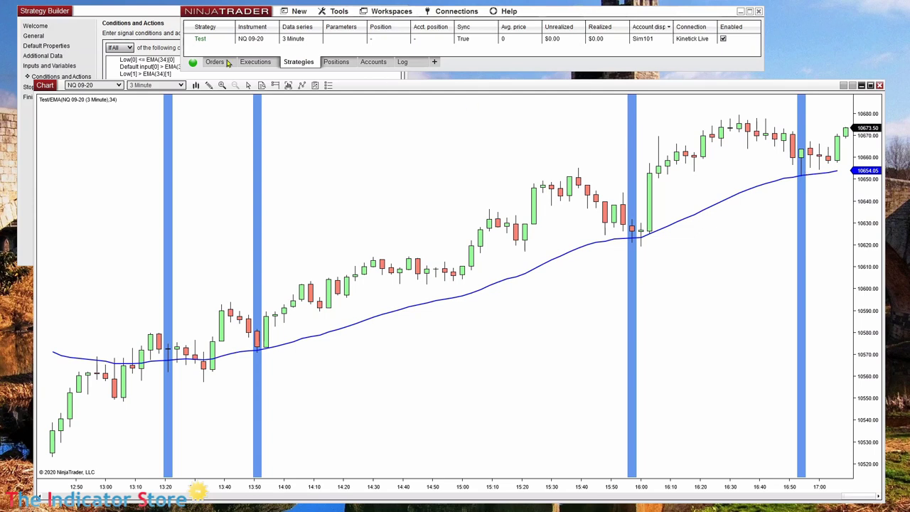
# - Add an Enter long position action with DefaultQuantity to the actions of Set 1
pyautogui.click(50, 61)
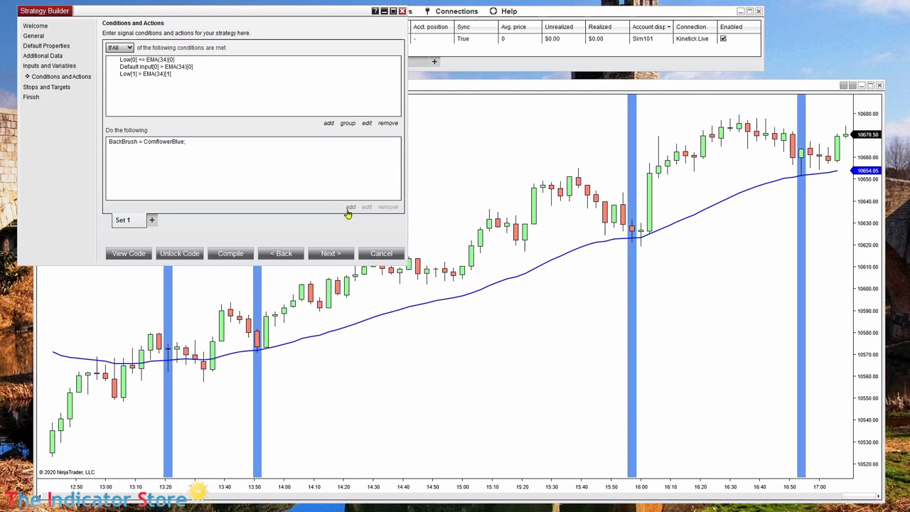
pyautogui.click(349, 207)
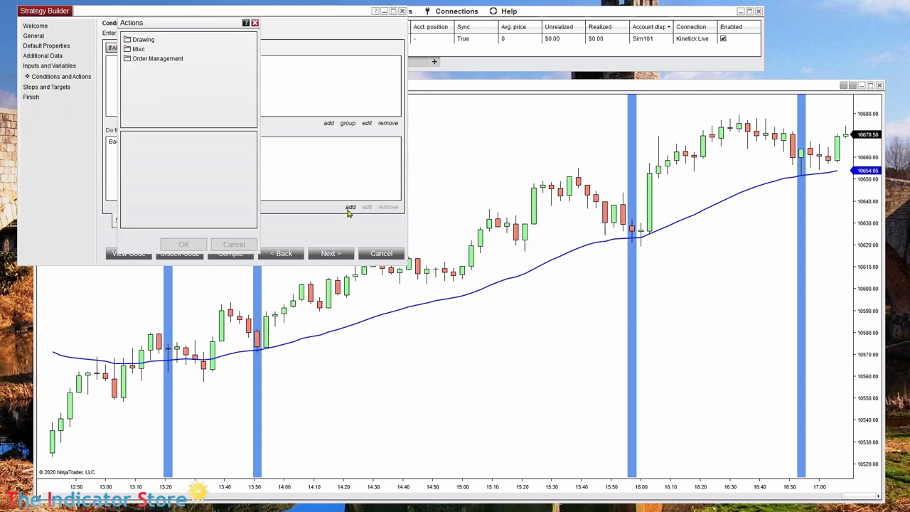
pyautogui.click(144, 60)
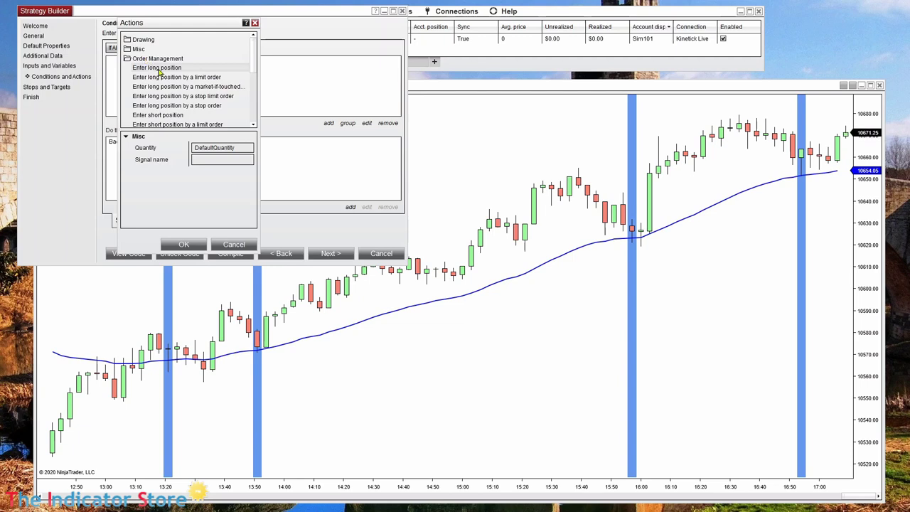
pyautogui.click(182, 245)
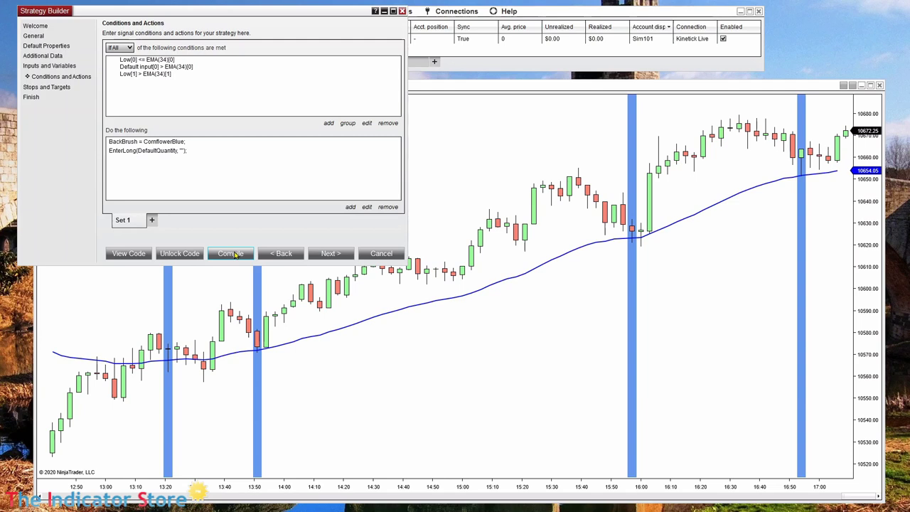
# - Compile the strategy with the long entry action and restart Test on the NQ 09-20 chart
pyautogui.click(235, 253)
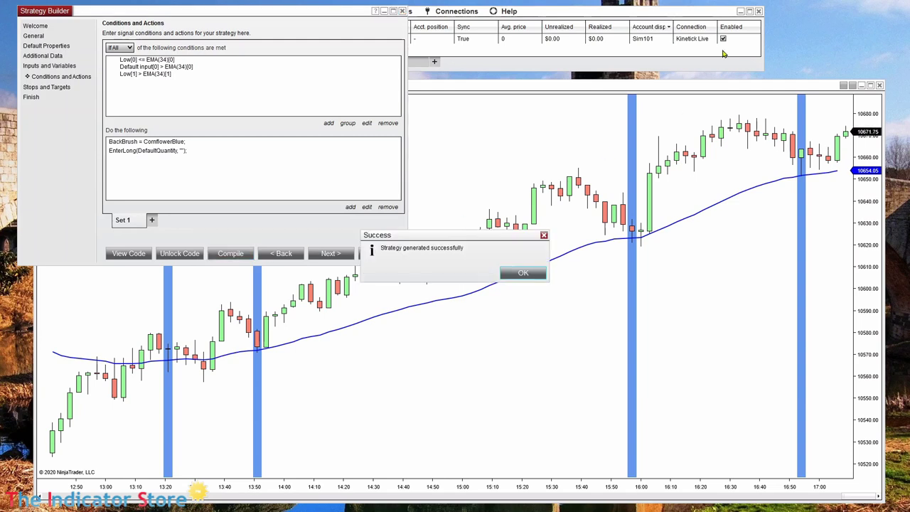
pyautogui.click(523, 273)
pyautogui.click(566, 61)
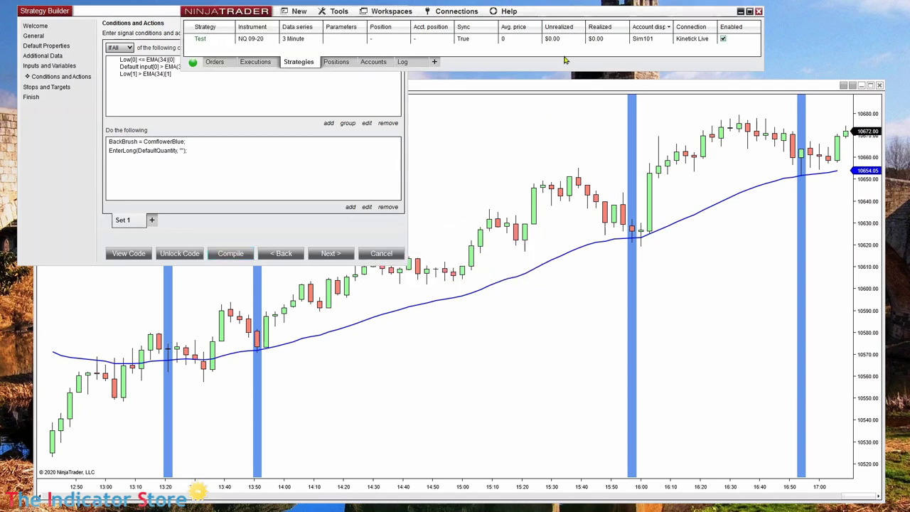
pyautogui.click(723, 39)
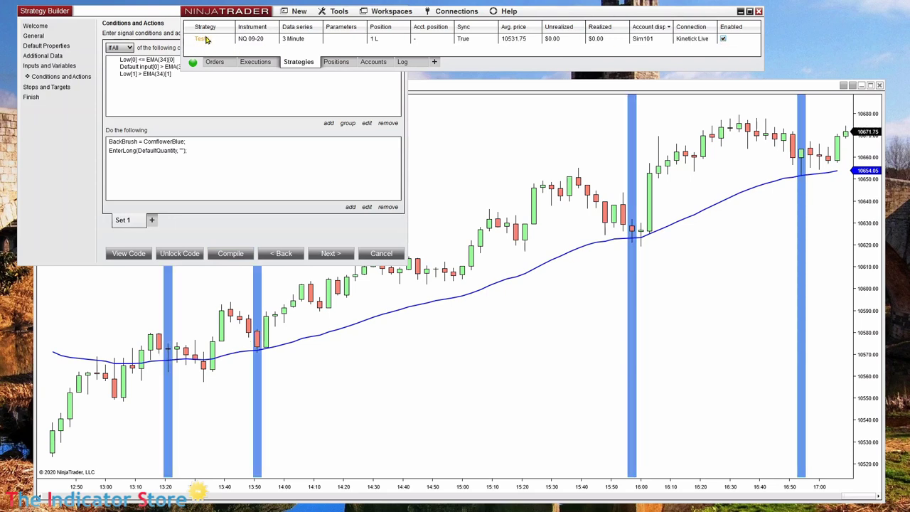
# - Look back through the chart history for the strategy's buy entry and check the highlighted bars up to the present
pyautogui.click(430, 291)
pyautogui.hscroll(-15, 867, 499)
pyautogui.hscroll(-3, 867, 499)
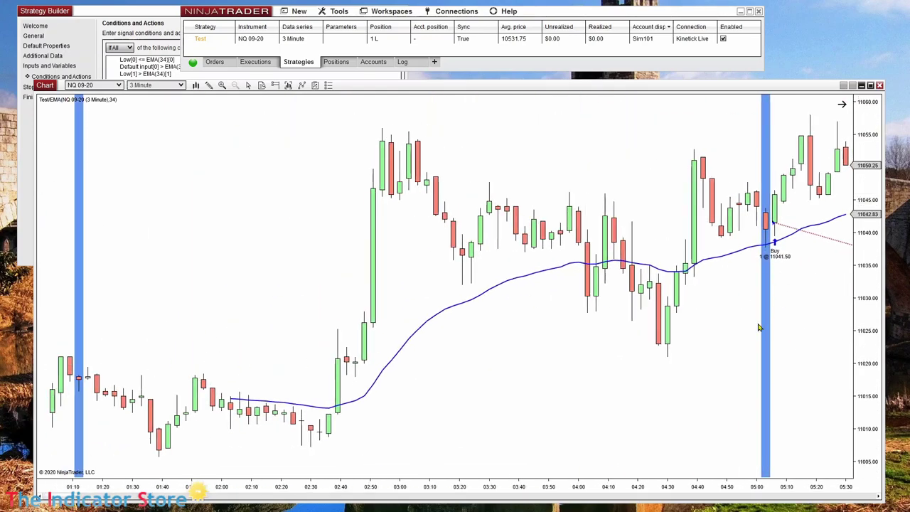
pyautogui.hscroll(5, 589, 335)
pyautogui.hscroll(13, 450, 374)
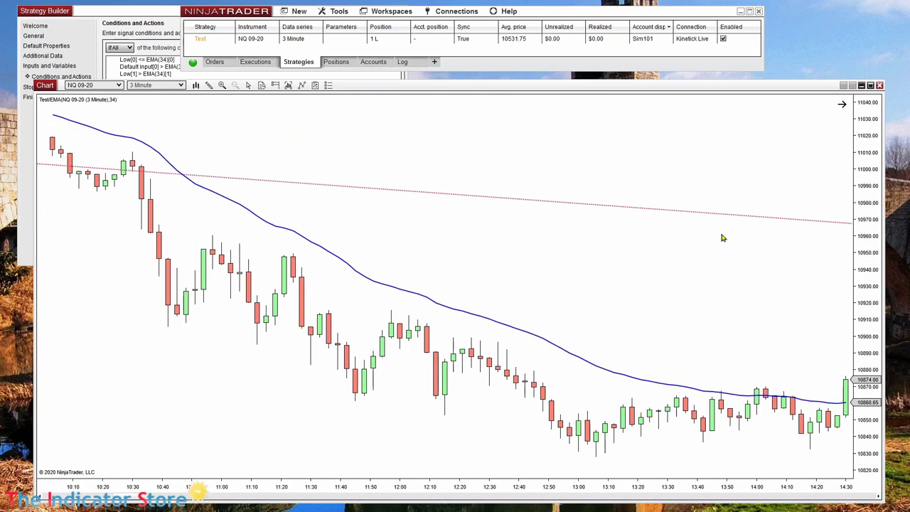
pyautogui.hscroll(10, 700, 224)
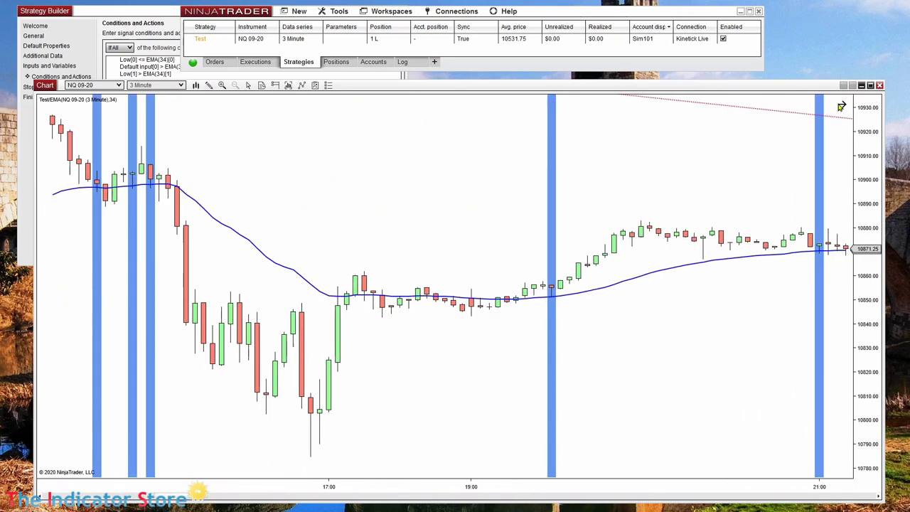
pyautogui.hscroll(-7, 623, 291)
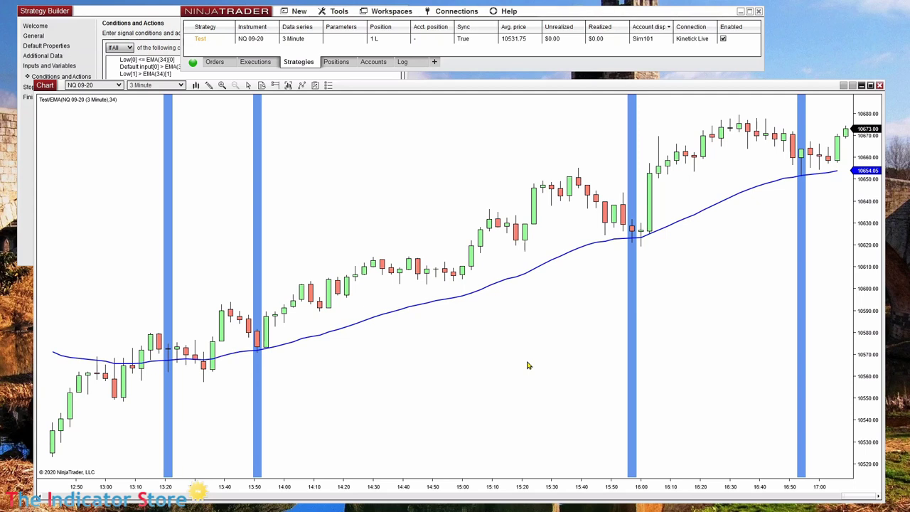
# - Add a Profit target to the strategy's stops and targets with Mode Ticks and Value 150
pyautogui.click(63, 56)
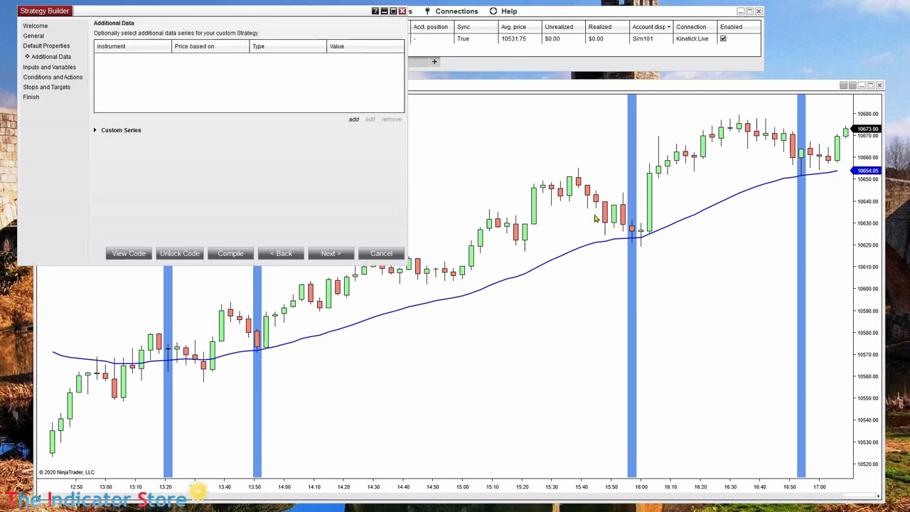
pyautogui.click(331, 254)
pyautogui.click(335, 255)
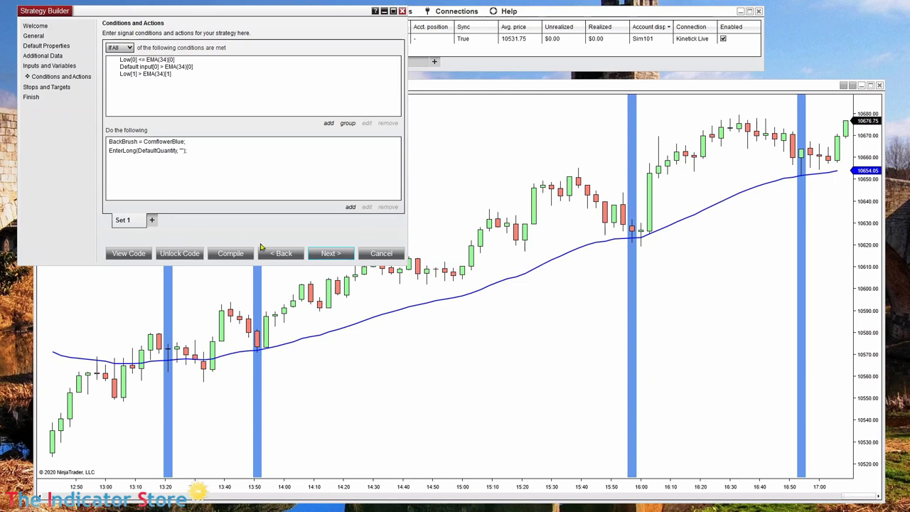
pyautogui.click(329, 253)
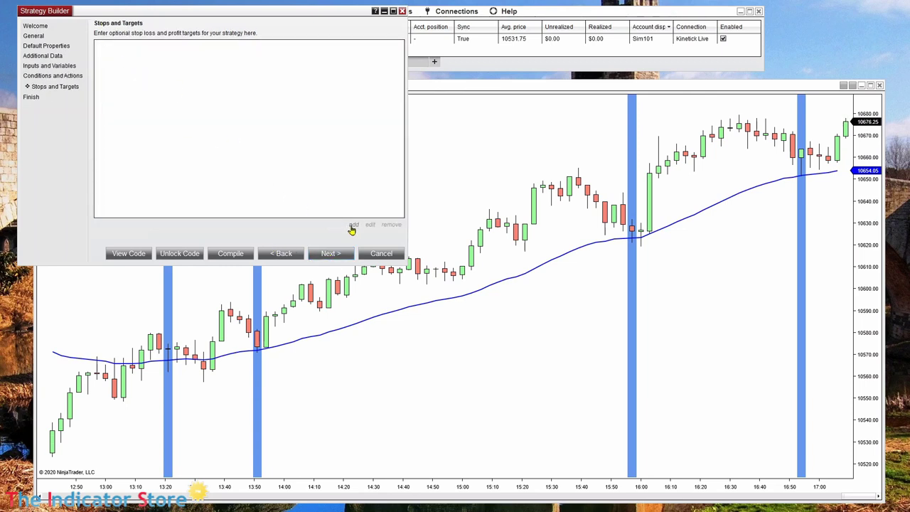
pyautogui.click(353, 226)
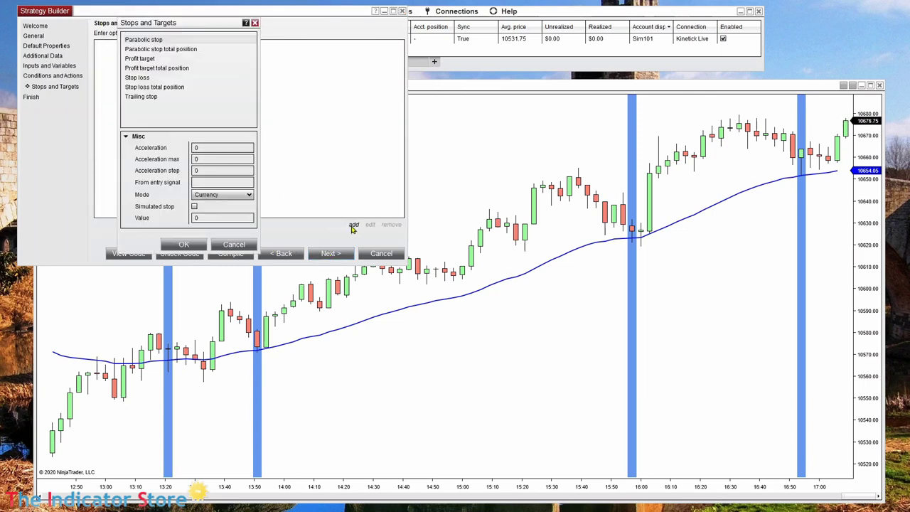
pyautogui.click(150, 60)
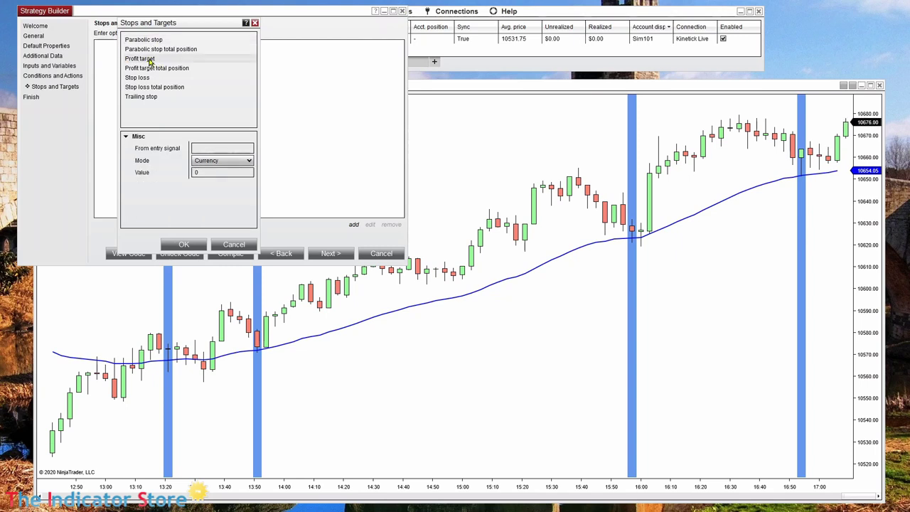
pyautogui.click(219, 162)
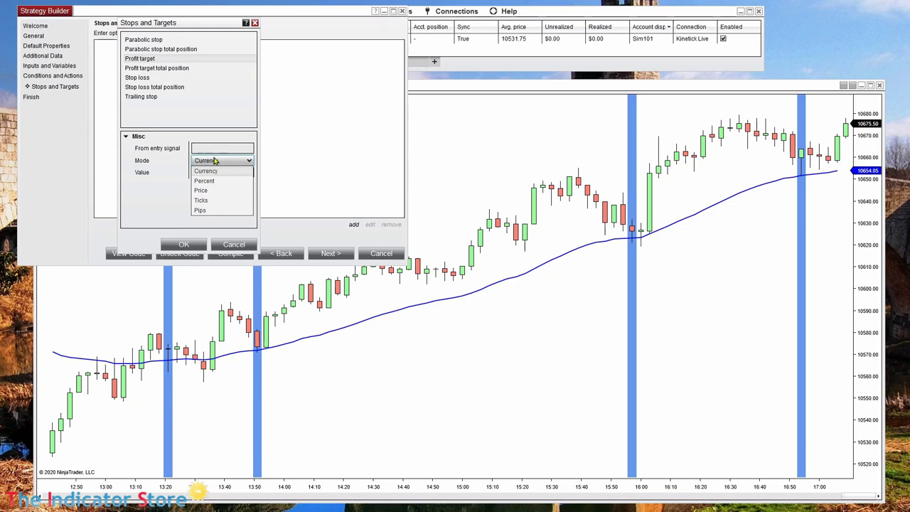
pyautogui.click(206, 199)
pyautogui.click(209, 171)
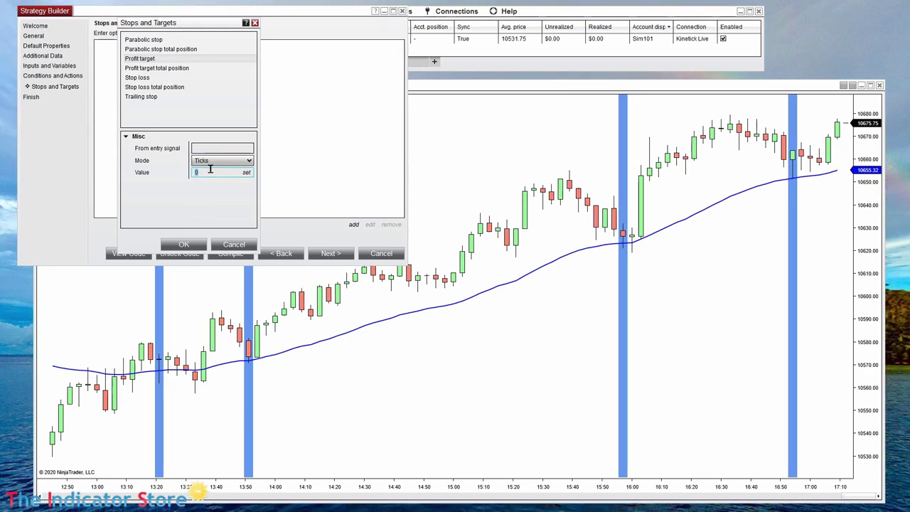
pyautogui.write('150')
pyautogui.click(142, 77)
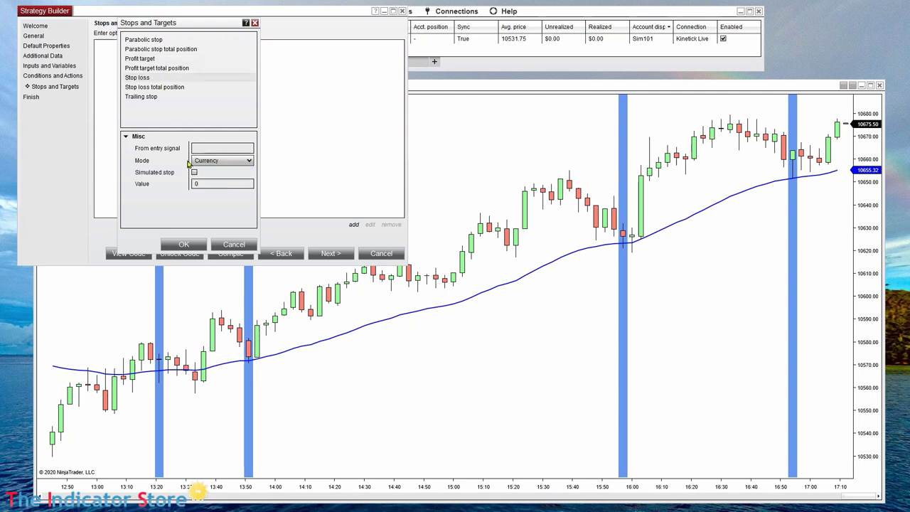
pyautogui.click(147, 61)
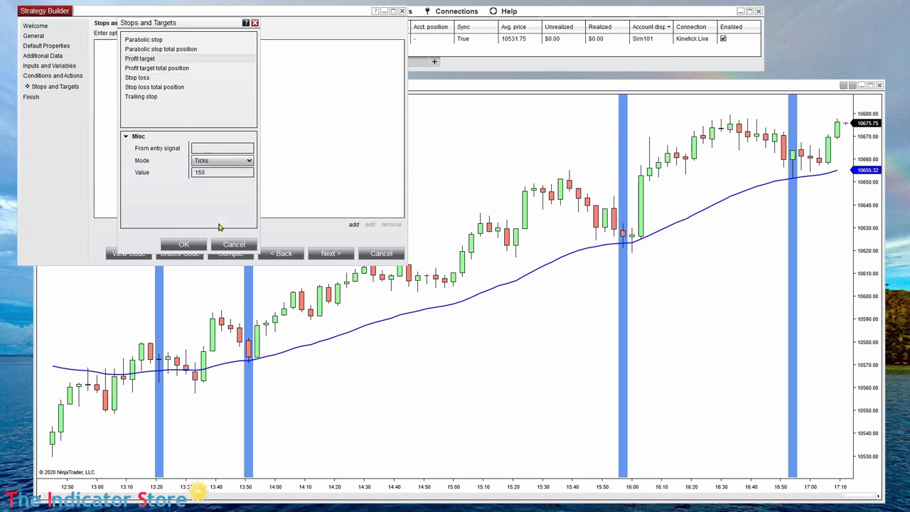
pyautogui.click(191, 246)
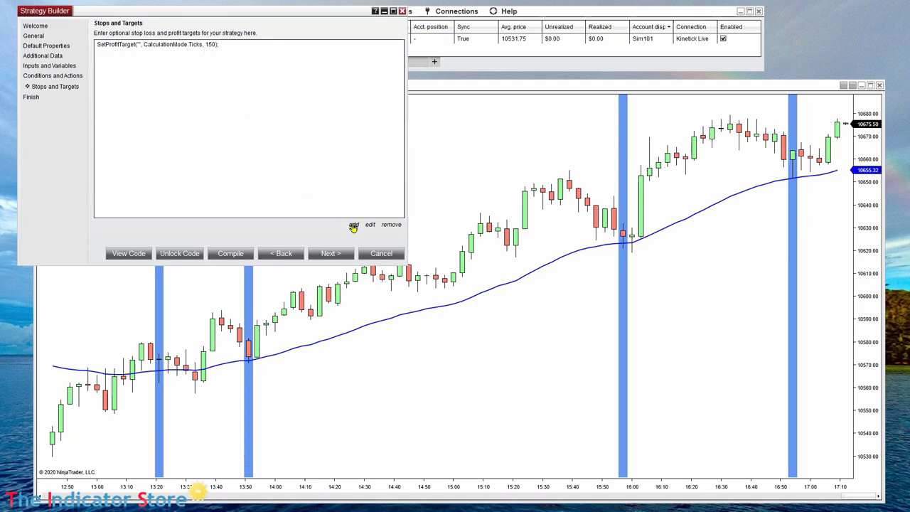
# - Add a Stop loss to the strategy with Mode Ticks and Value 150, leaving Simulated stop off
pyautogui.click(353, 224)
pyautogui.click(133, 77)
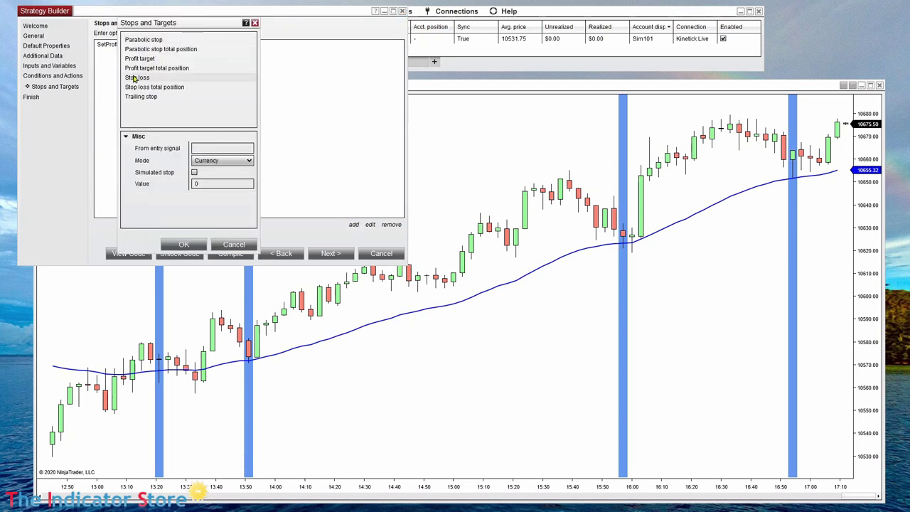
pyautogui.click(230, 161)
pyautogui.click(201, 200)
pyautogui.click(208, 184)
pyautogui.write('150')
pyautogui.click(190, 245)
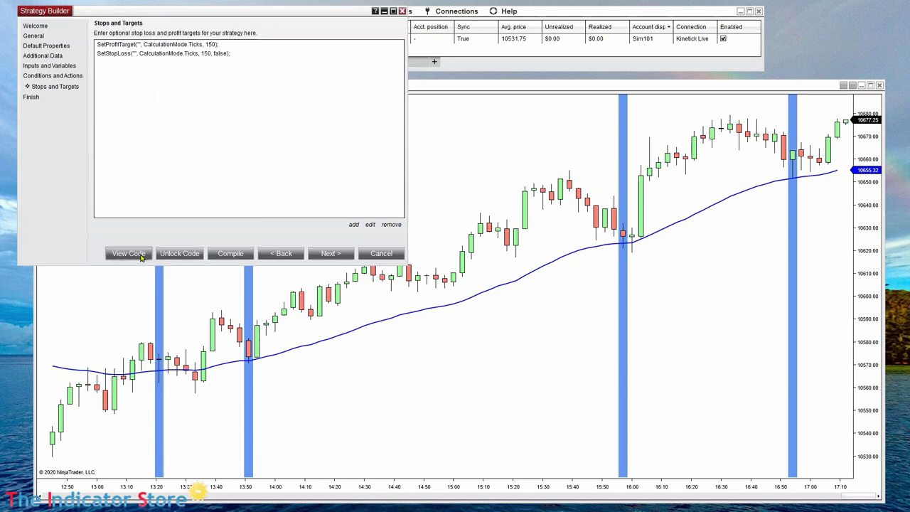
# - Compile the strategy with its profit target and stop loss and restart Test
pyautogui.click(230, 253)
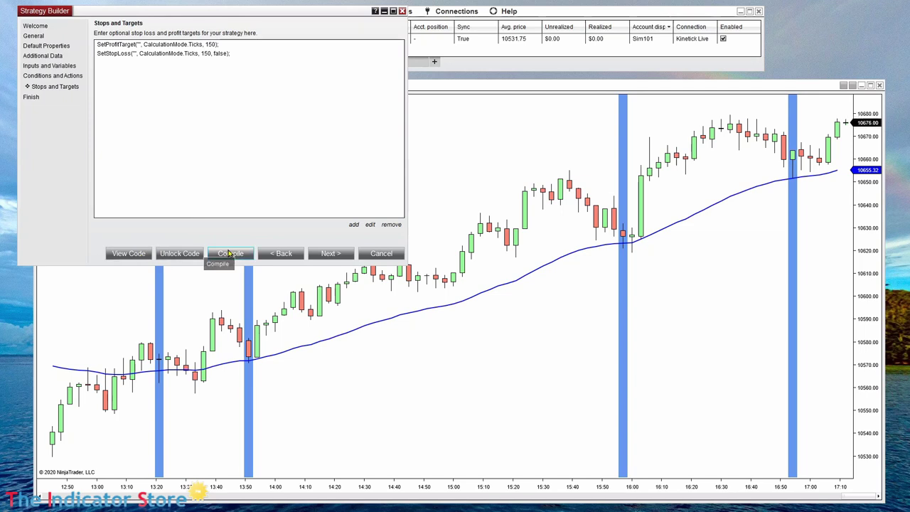
pyautogui.click(513, 273)
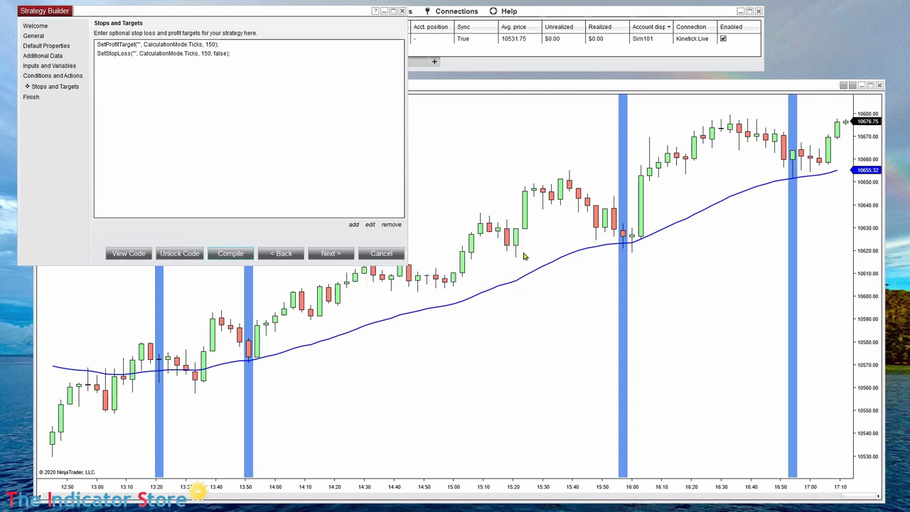
pyautogui.click(724, 39)
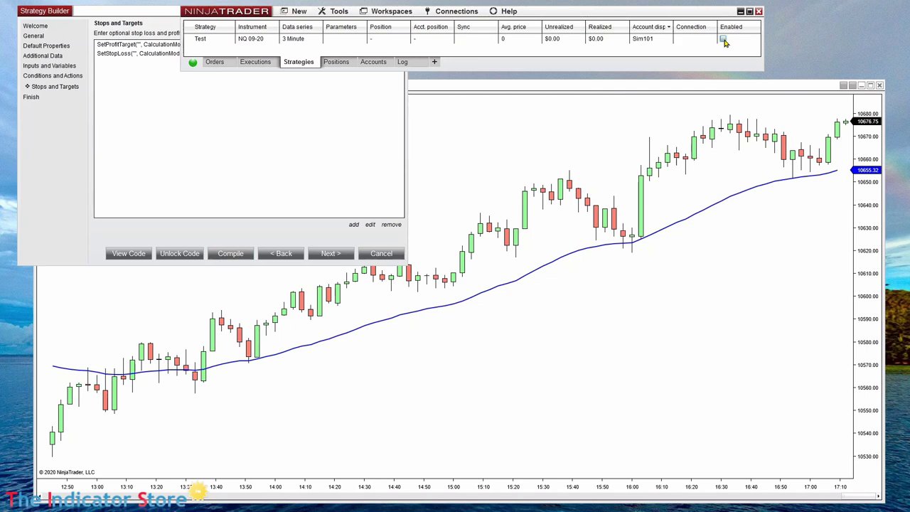
pyautogui.click(722, 40)
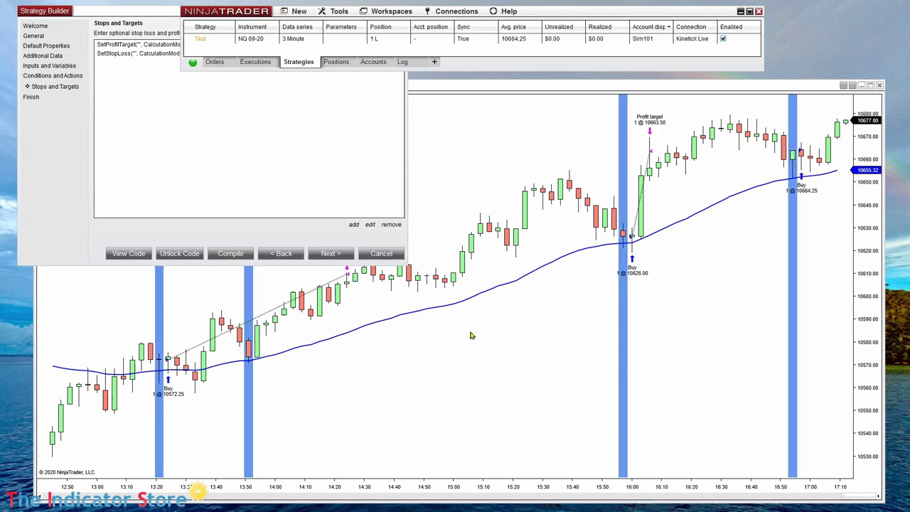
# - Examine the buy entries and their profit target and stop loss exits on the chart
pyautogui.click(433, 213)
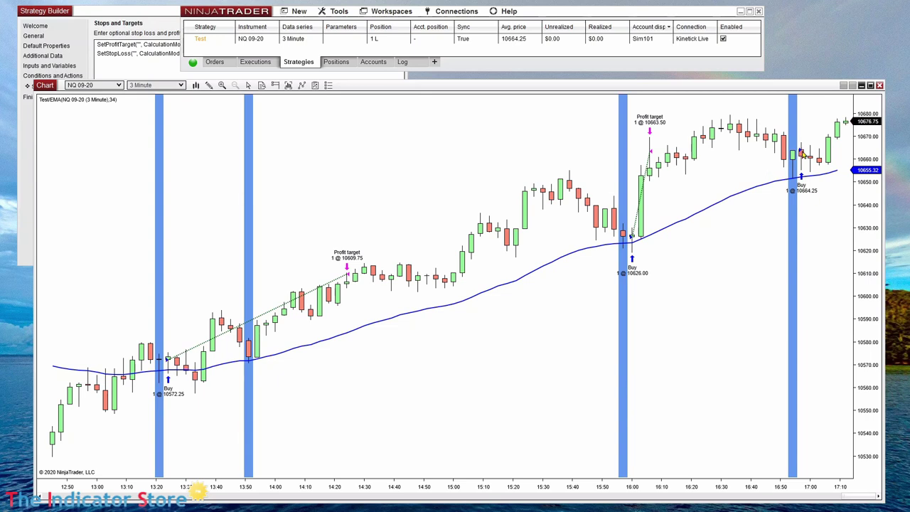
pyautogui.moveTo(808, 147); pyautogui.dragTo(784, 145)
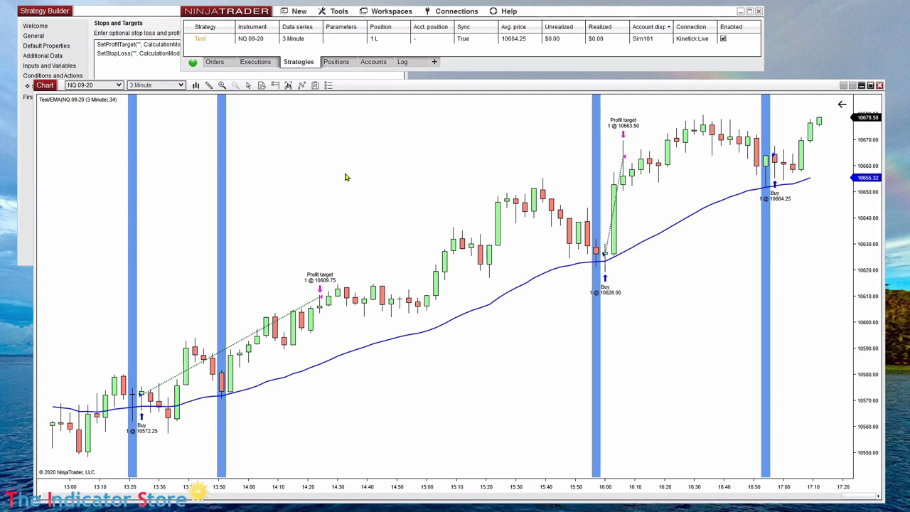
pyautogui.moveTo(346, 178); pyautogui.dragTo(469, 166)
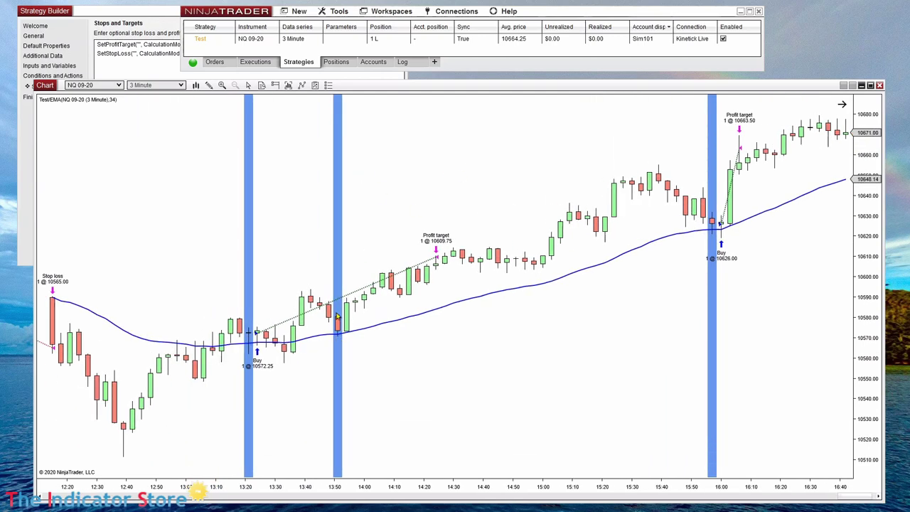
# - Set Entries per direction to 2 in the strategy's default properties
pyautogui.click(117, 18)
pyautogui.click(282, 253)
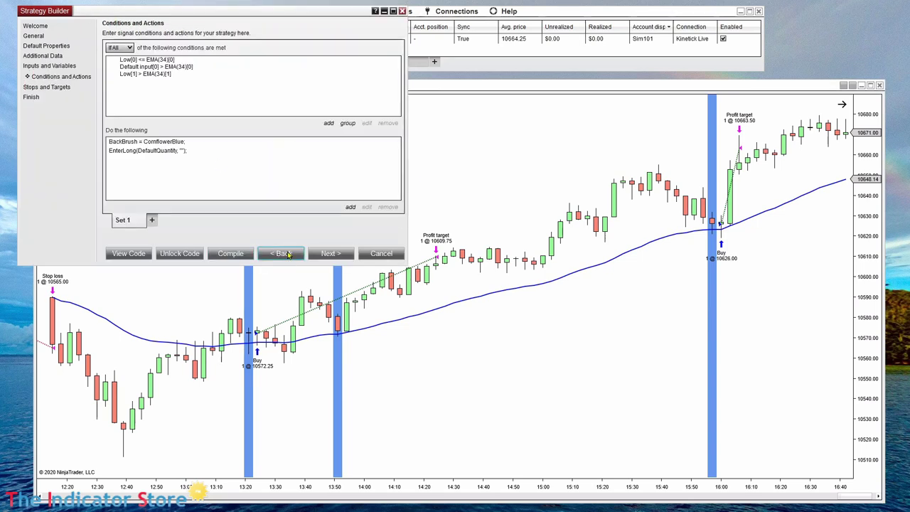
pyautogui.click(283, 253)
pyautogui.click(285, 253)
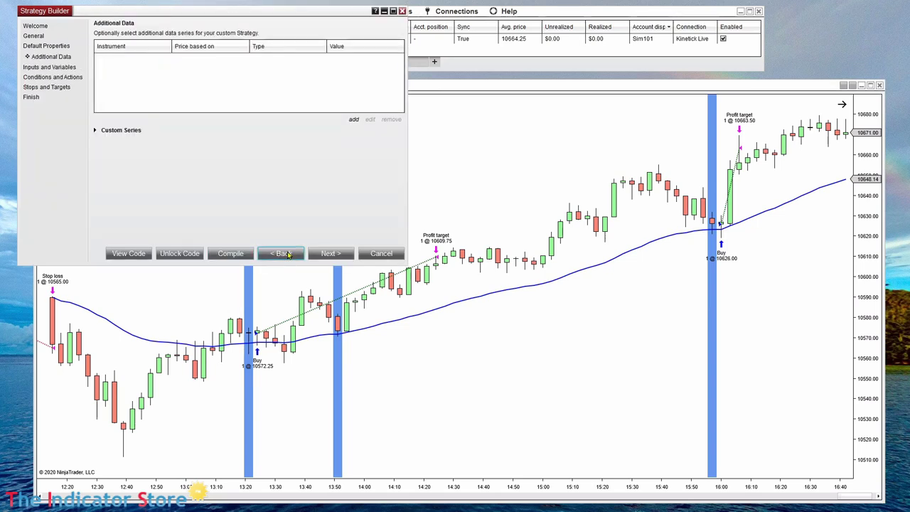
pyautogui.click(282, 256)
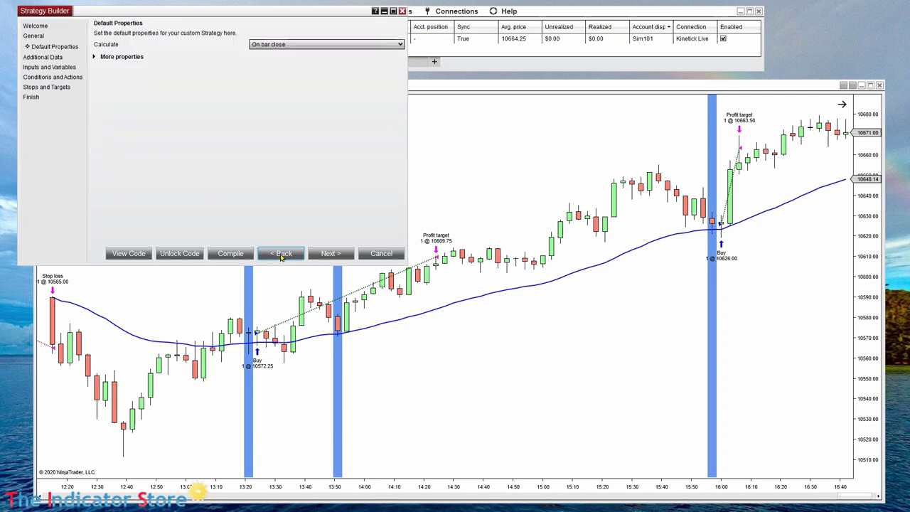
pyautogui.click(122, 57)
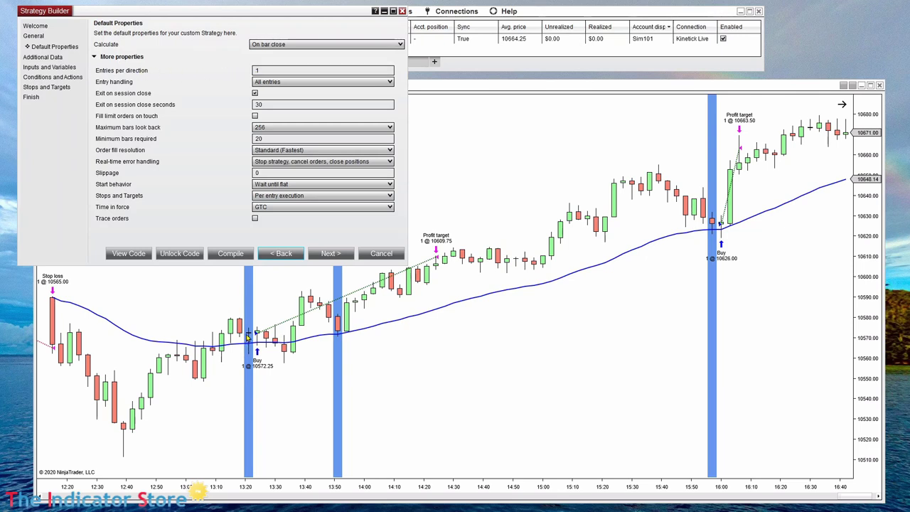
pyautogui.doubleClick(273, 71)
pyautogui.write('2')
# - Compile the strategy with the new entry limit, toggle Test in the strategies list and close the Strategy Builder
pyautogui.click(228, 253)
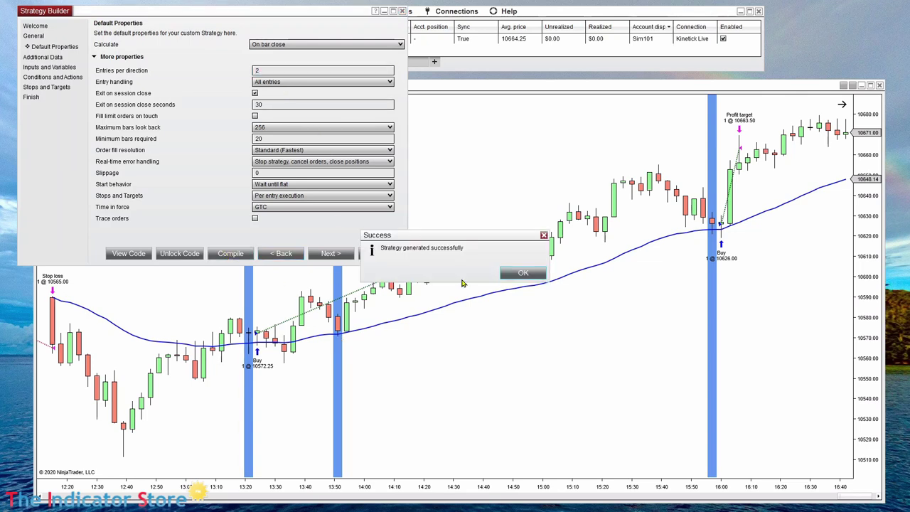
pyautogui.click(519, 273)
pyautogui.click(722, 40)
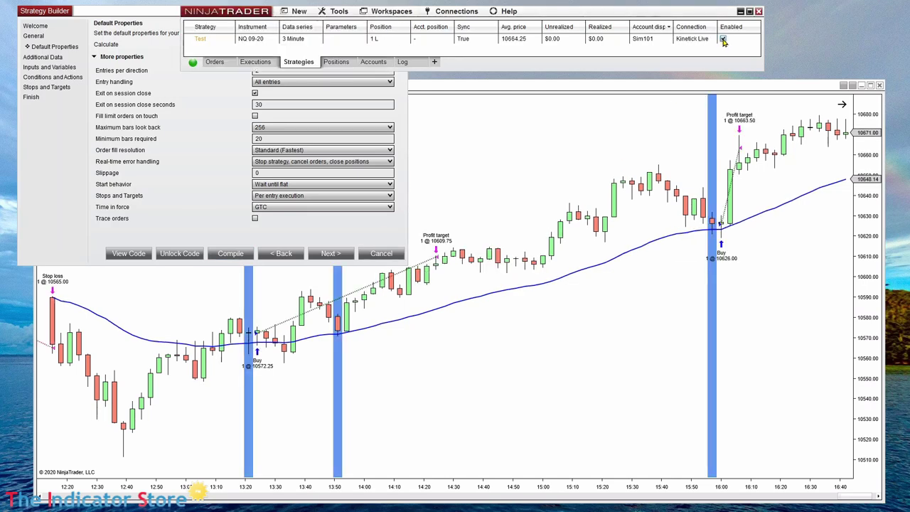
pyautogui.click(375, 253)
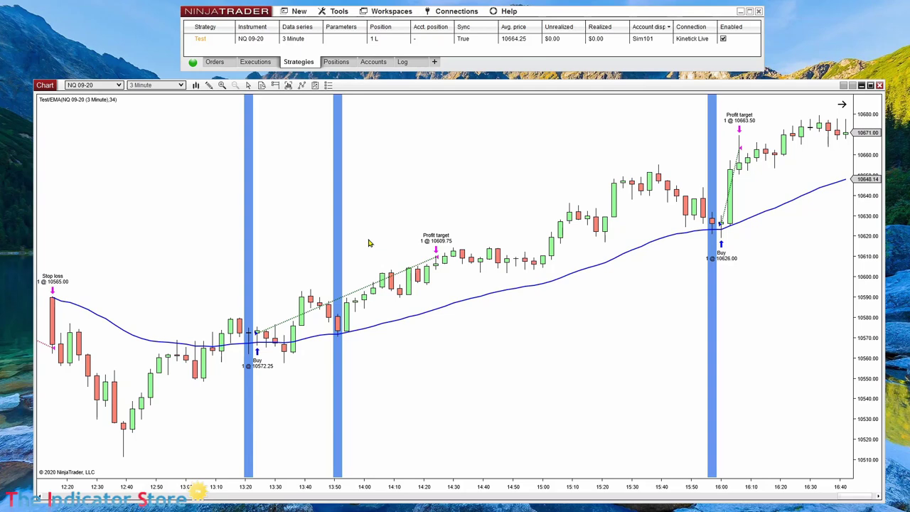
# - Disable Test on the chart to set its Entries per direction to 2, and enable it again
pyautogui.hotkey('ctrl', 's')
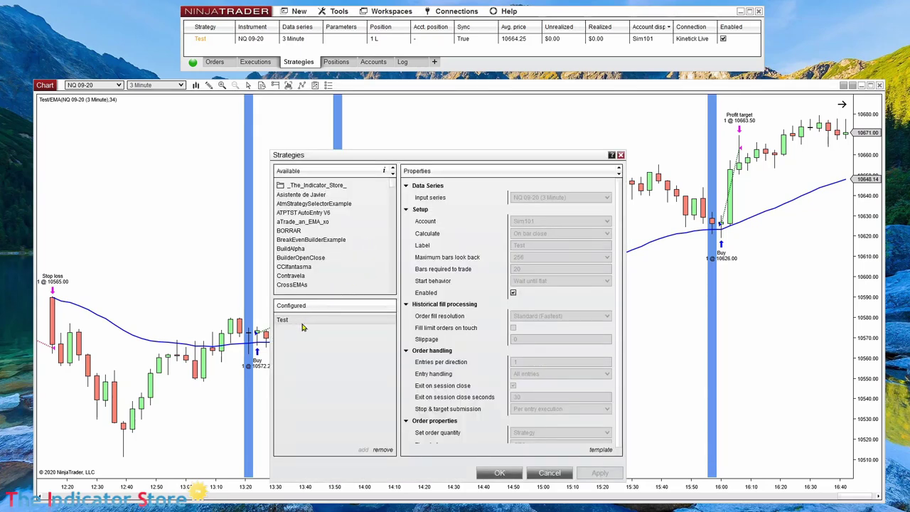
pyautogui.click(513, 293)
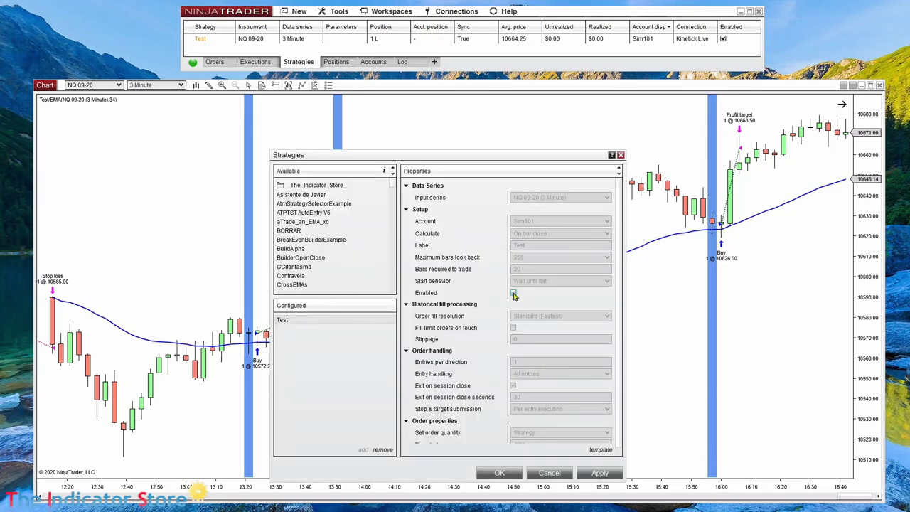
pyautogui.click(594, 473)
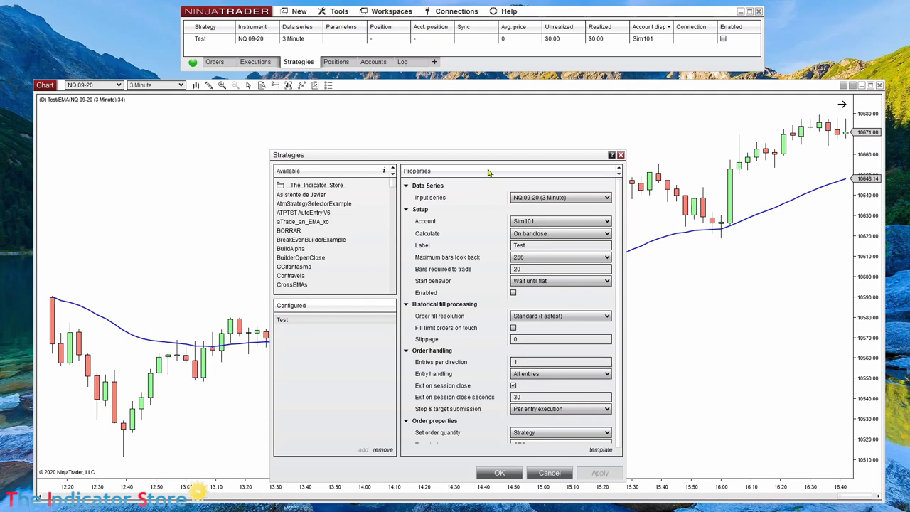
pyautogui.moveTo(491, 155); pyautogui.dragTo(632, 140)
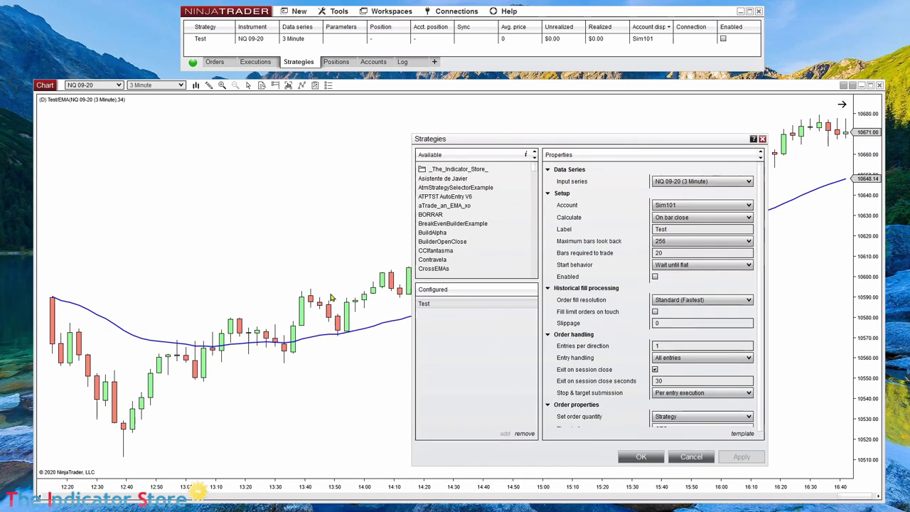
pyautogui.click(675, 345)
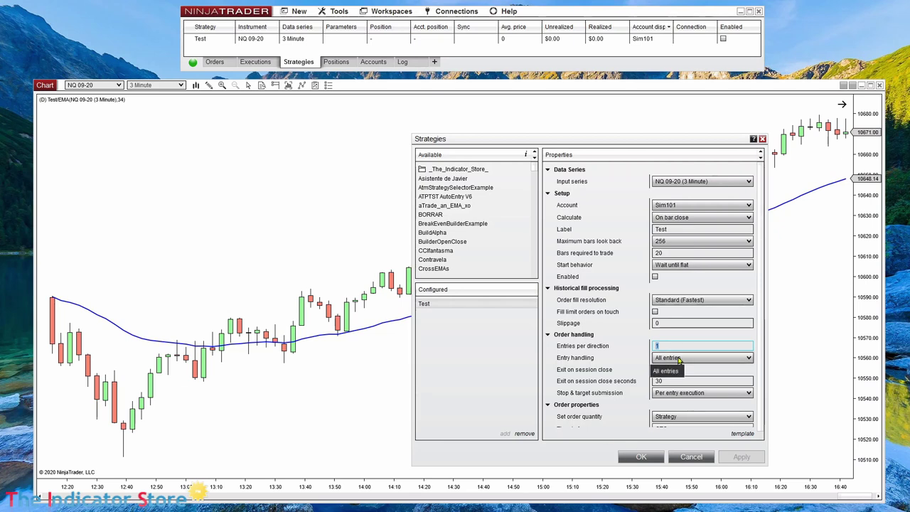
pyautogui.write('2')
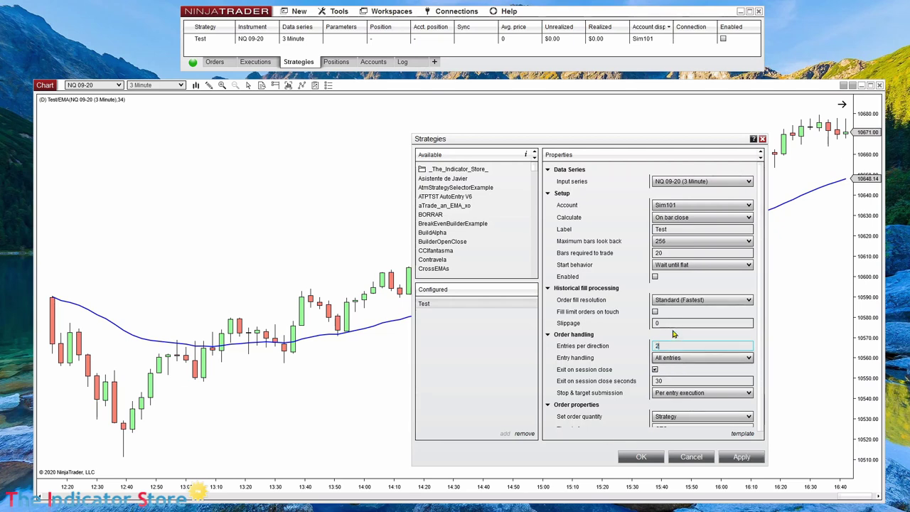
pyautogui.click(654, 276)
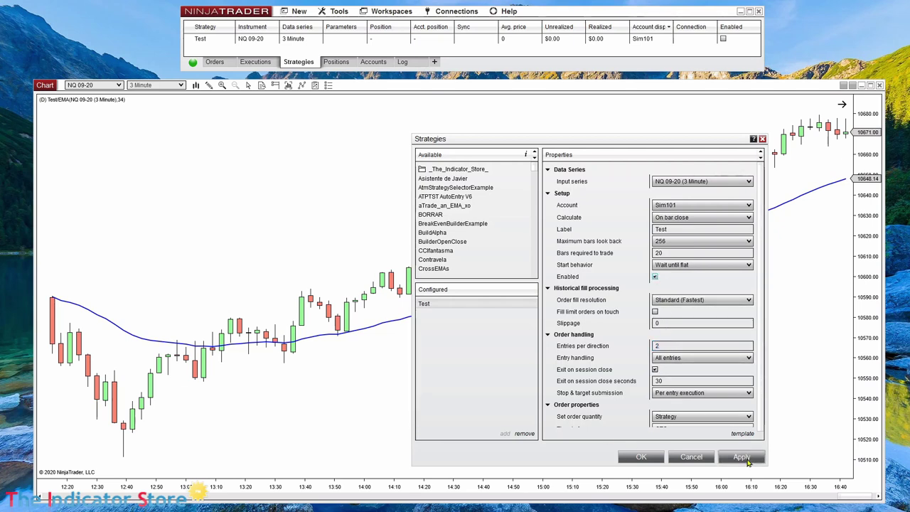
pyautogui.click(743, 457)
pyautogui.click(641, 457)
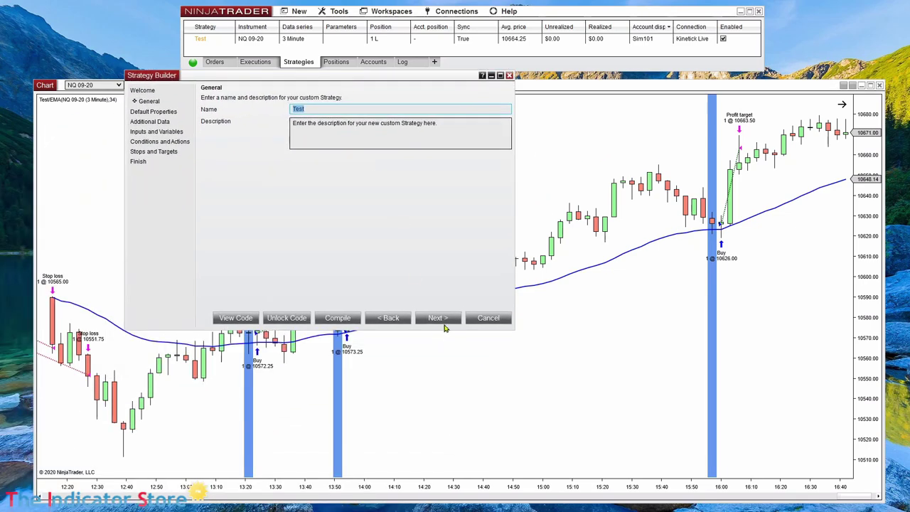
# - Review Entries per direction and Entry handling in Test's default properties in the Strategy Builder
pyautogui.click(437, 317)
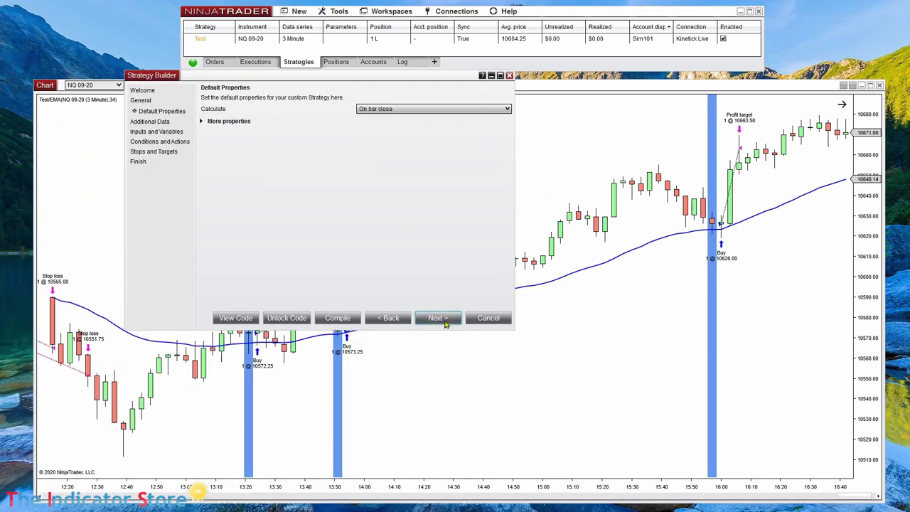
pyautogui.click(203, 121)
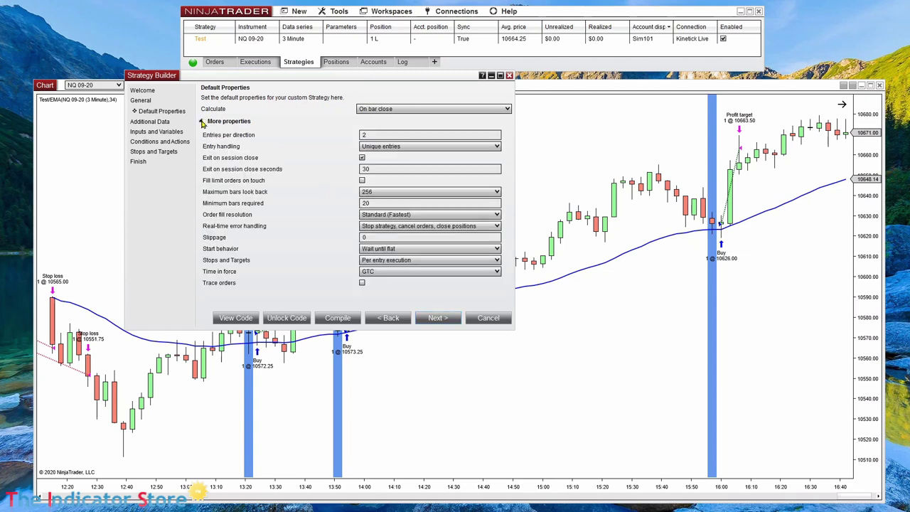
pyautogui.click(363, 133)
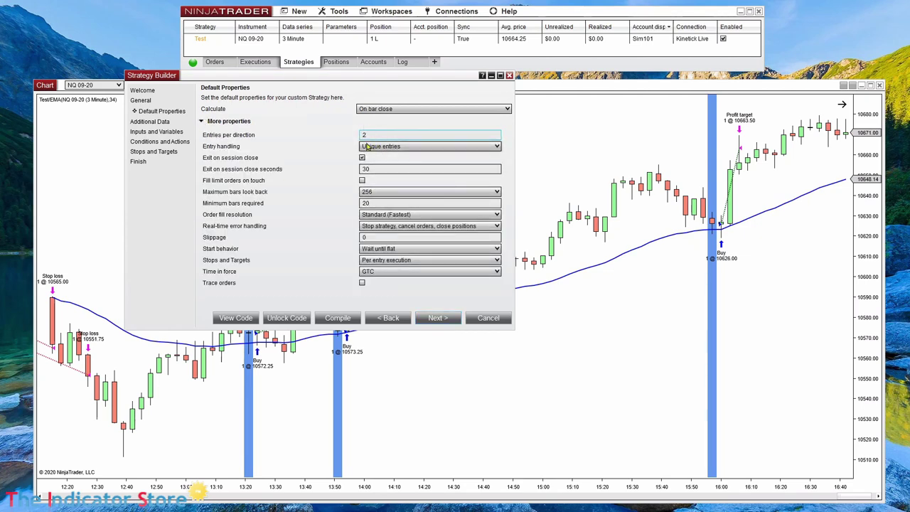
# - Add a second Test instance to the chart's configured strategies to check its order handling defaults
pyautogui.click(609, 296)
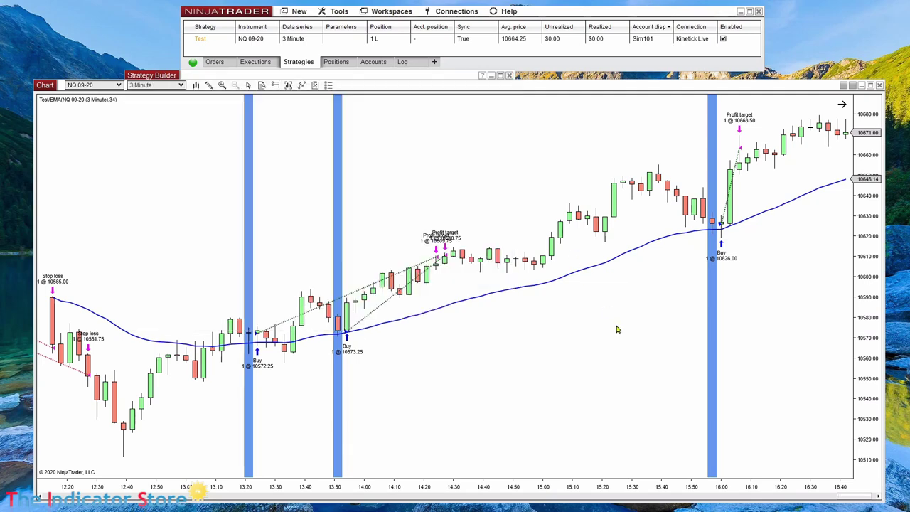
pyautogui.rightClick(538, 158)
pyautogui.press('F5')
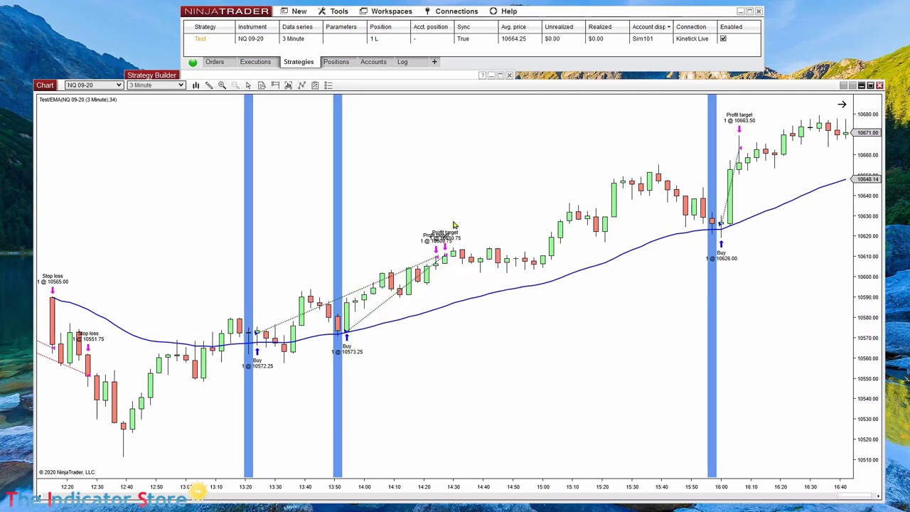
pyautogui.hotkey('ctrl', 's')
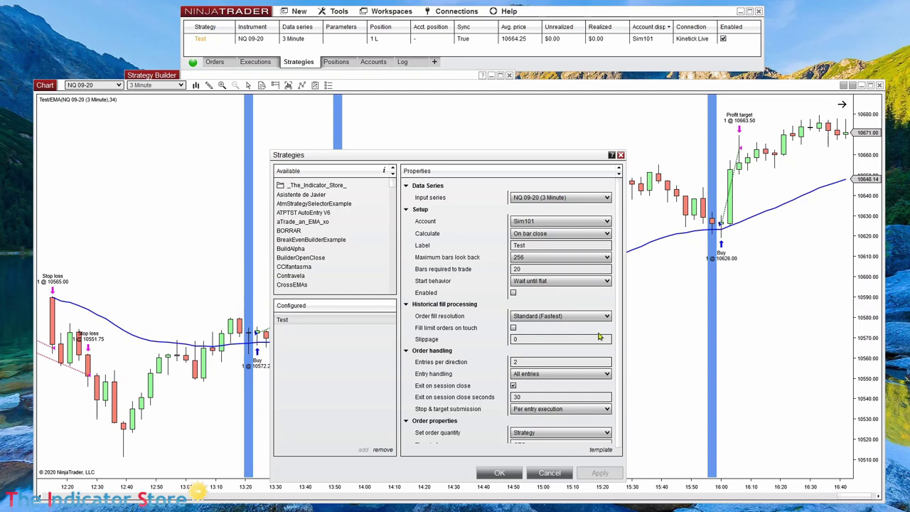
pyautogui.moveTo(391, 186); pyautogui.dragTo(391, 264)
pyautogui.doubleClick(283, 219)
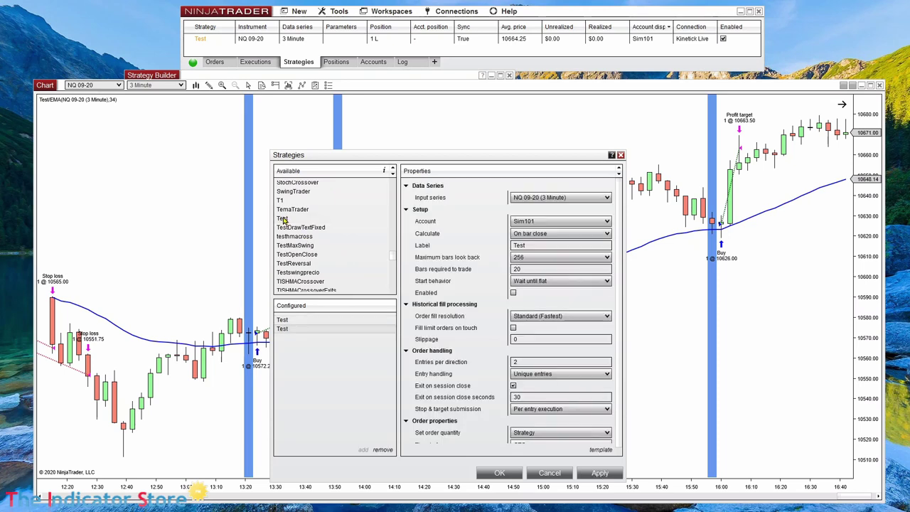
pyautogui.scroll(-1, 529, 375)
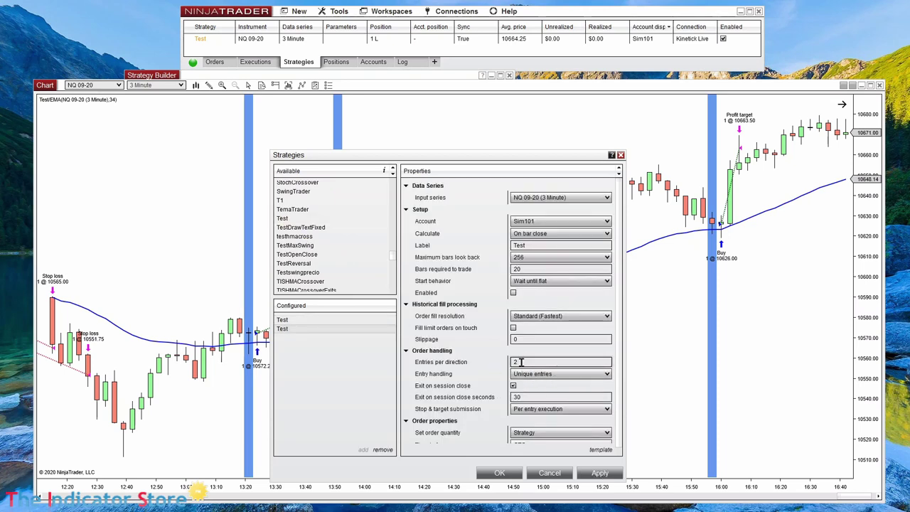
# - Remove the second Test instance from the configured strategies and uncover the trades on the chart
pyautogui.click(512, 385)
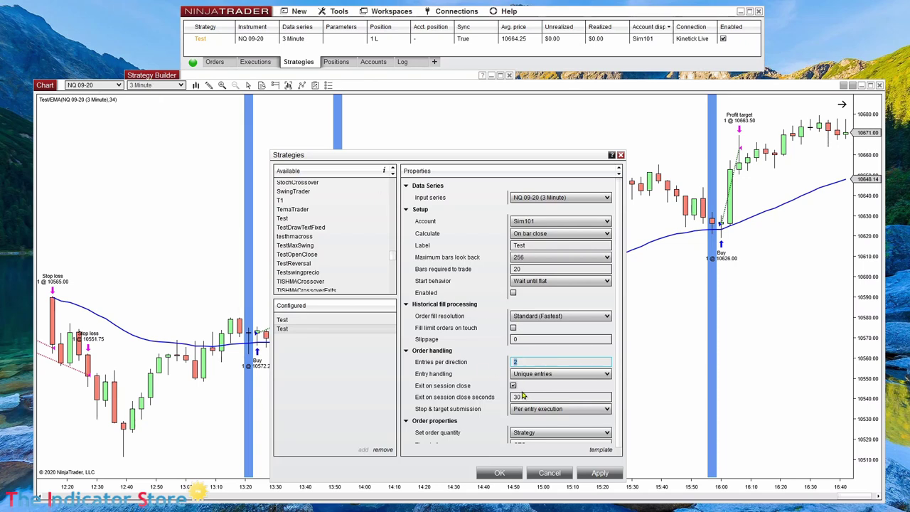
pyautogui.click(381, 453)
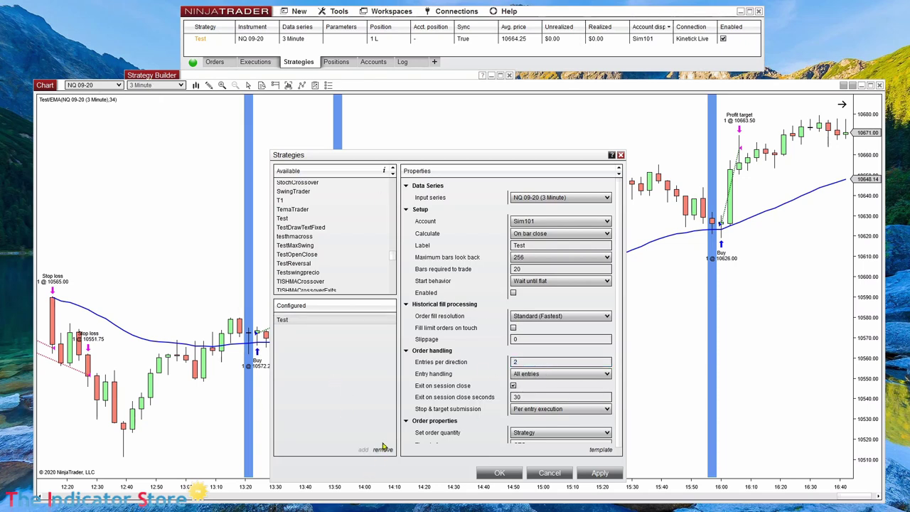
pyautogui.moveTo(476, 151); pyautogui.dragTo(793, 203)
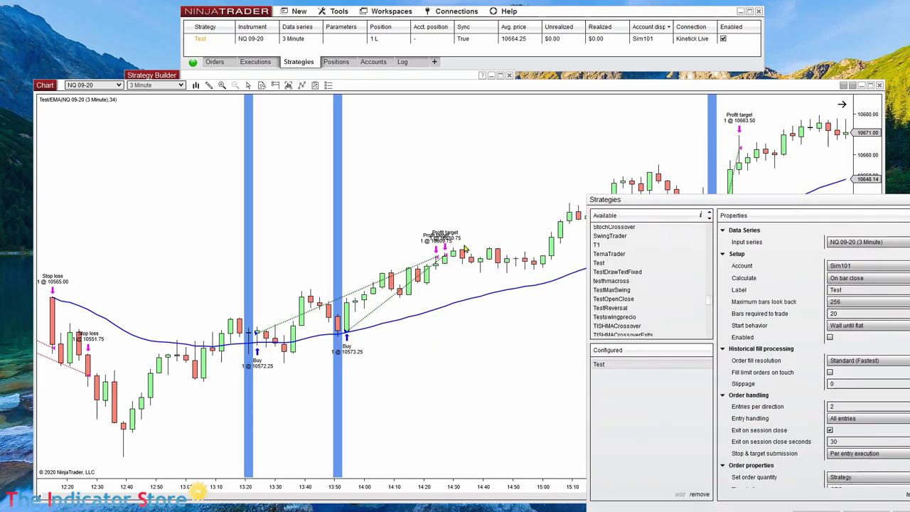
# - Set Entries per direction to 1 for the chart's Test strategy and enable it again
pyautogui.moveTo(695, 201); pyautogui.dragTo(417, 135)
pyautogui.doubleClick(566, 329)
pyautogui.write('1')
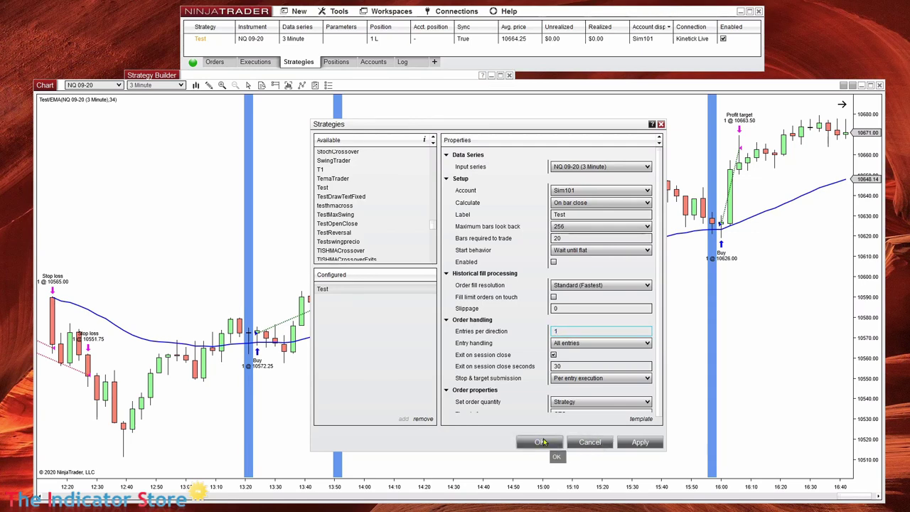
pyautogui.click(553, 297)
pyautogui.click(539, 442)
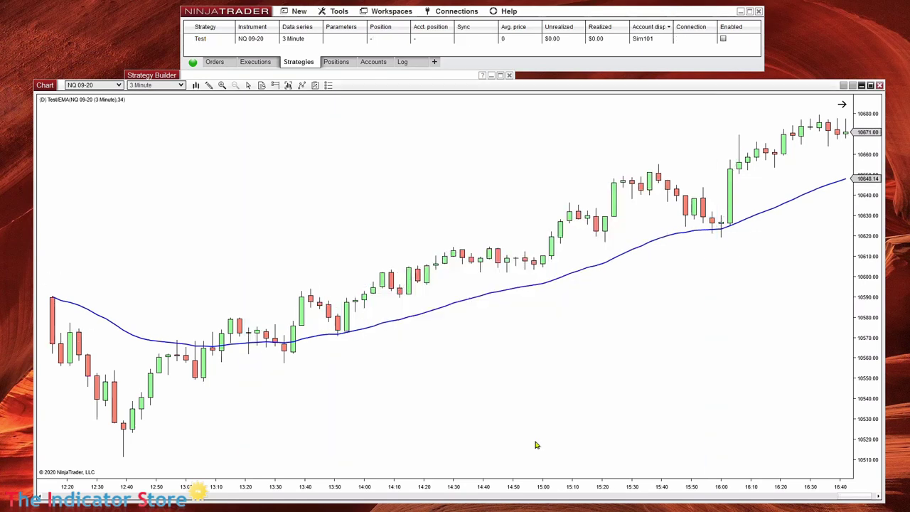
pyautogui.click(722, 39)
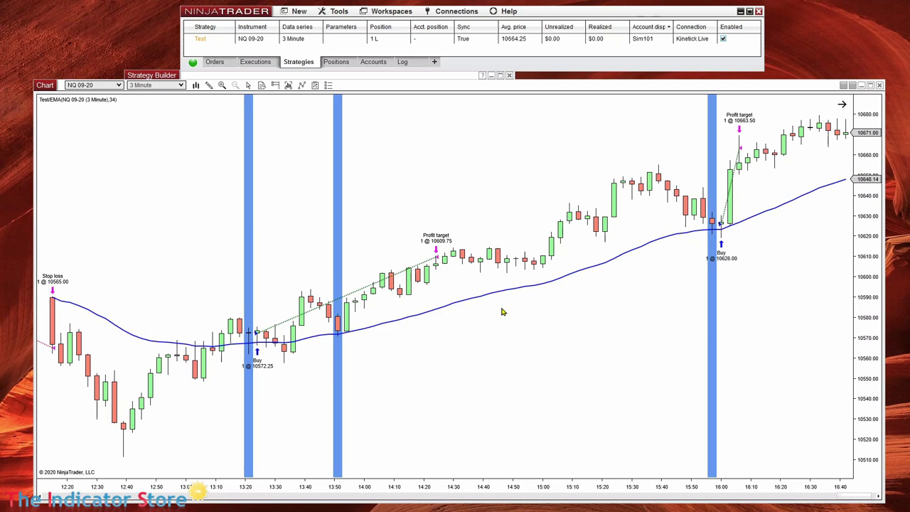
# - Duplicate the EnterLong action in Set 1 of the strategy's conditions and actions
pyautogui.click(170, 76)
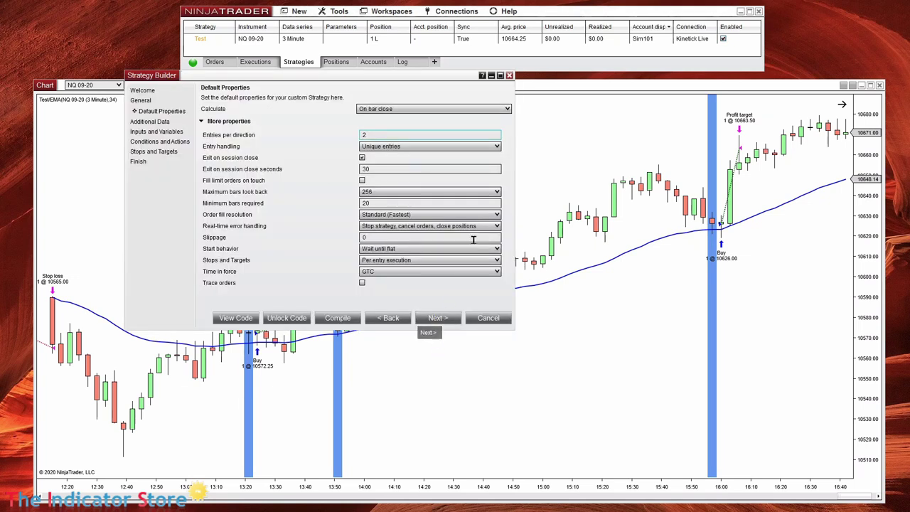
pyautogui.click(430, 319)
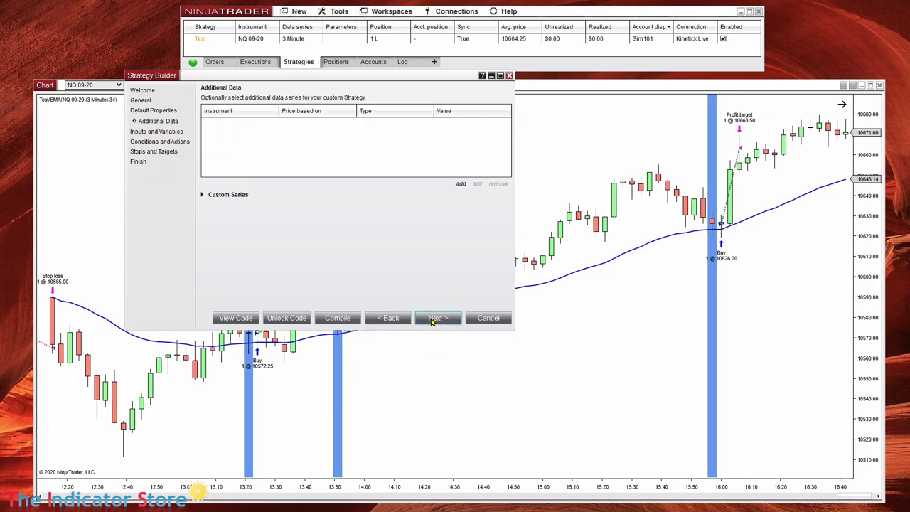
pyautogui.click(432, 319)
pyautogui.click(431, 320)
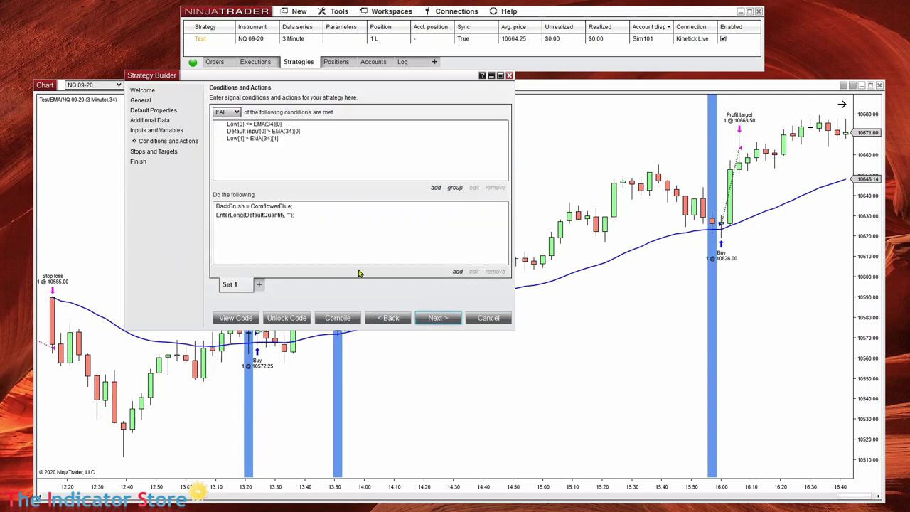
pyautogui.click(241, 217)
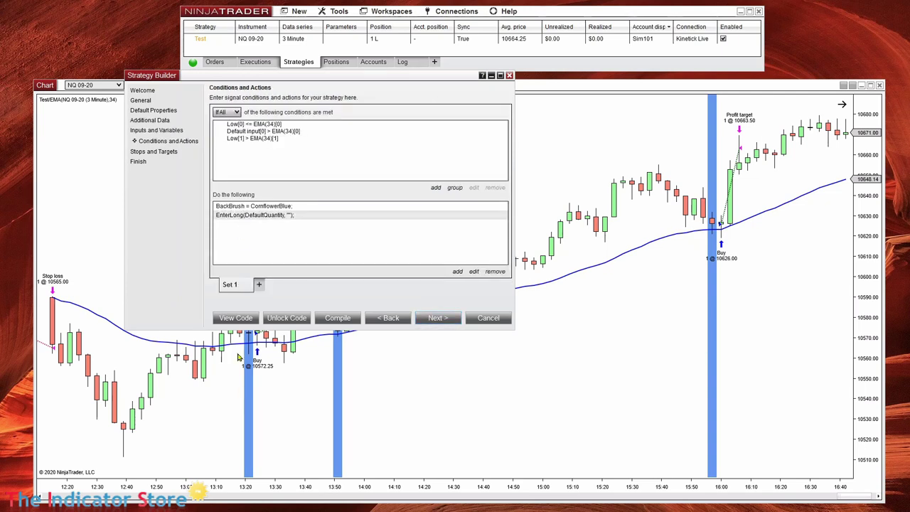
pyautogui.rightClick(258, 218)
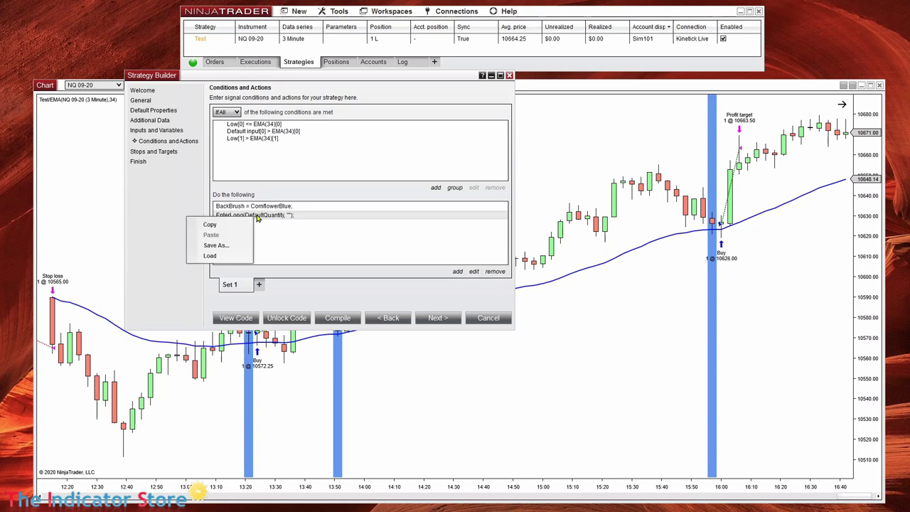
pyautogui.click(292, 270)
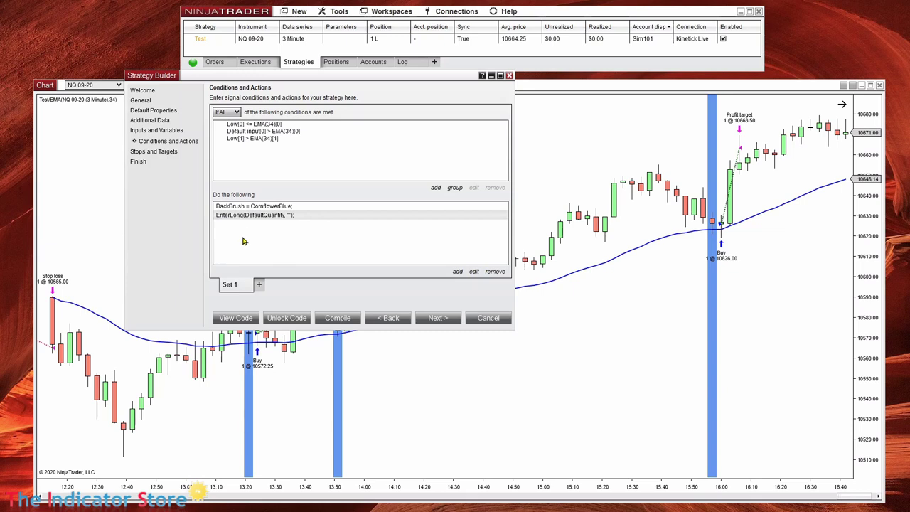
pyautogui.rightClick(242, 241)
pyautogui.click(215, 258)
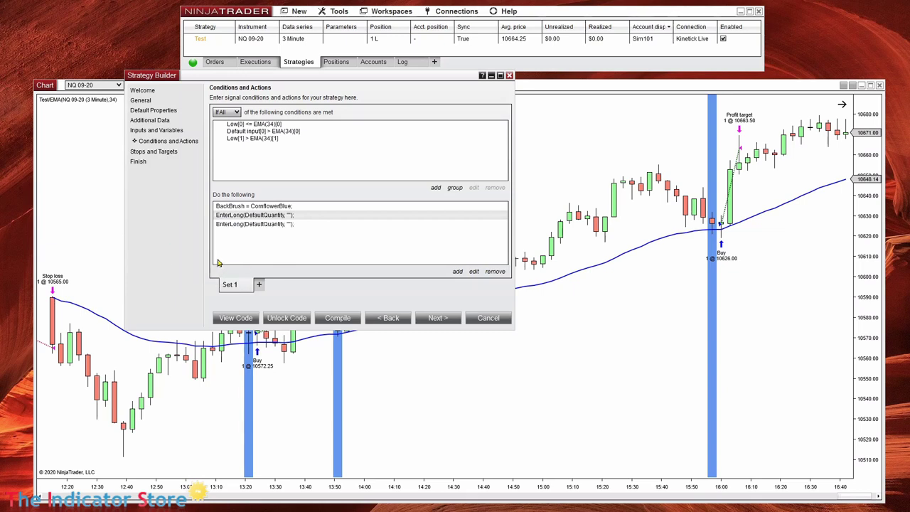
# - Set the signal name of the second EnterLong action in Set 1 to "runner"
pyautogui.click(265, 226)
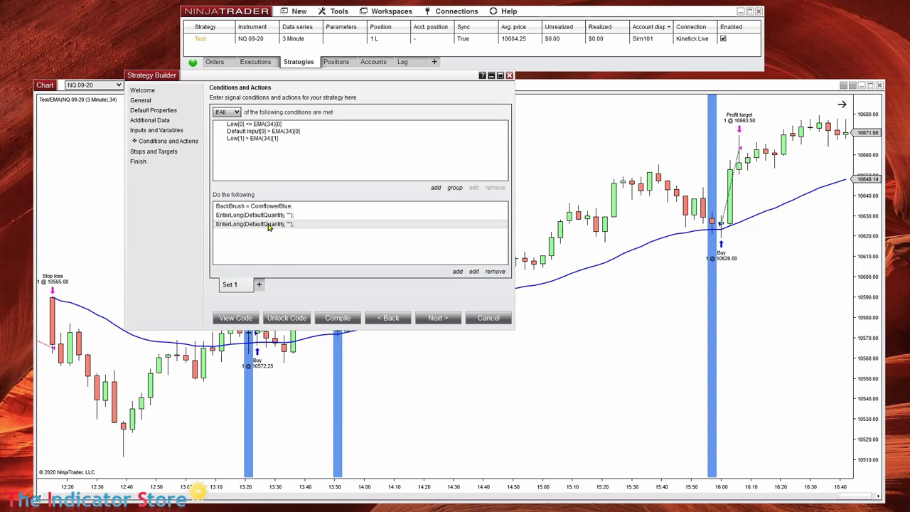
pyautogui.click(273, 216)
pyautogui.click(269, 224)
pyautogui.doubleClick(268, 225)
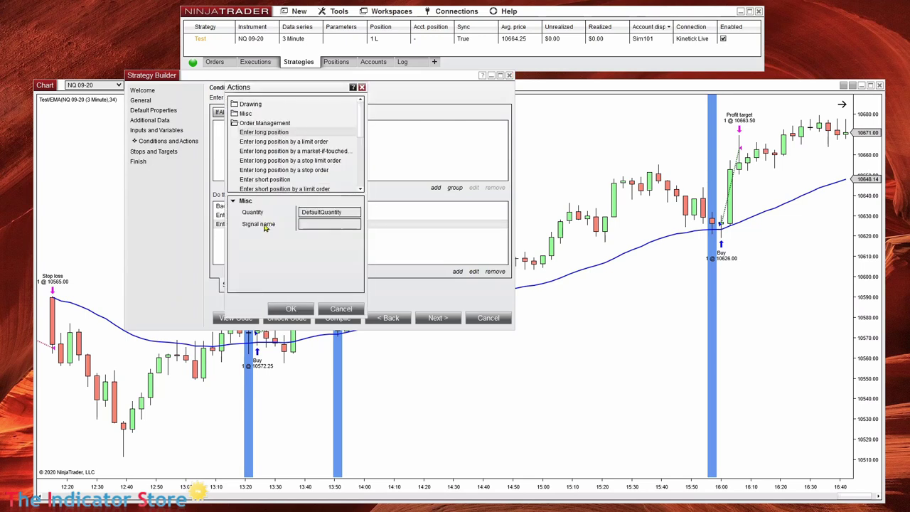
pyautogui.click(325, 224)
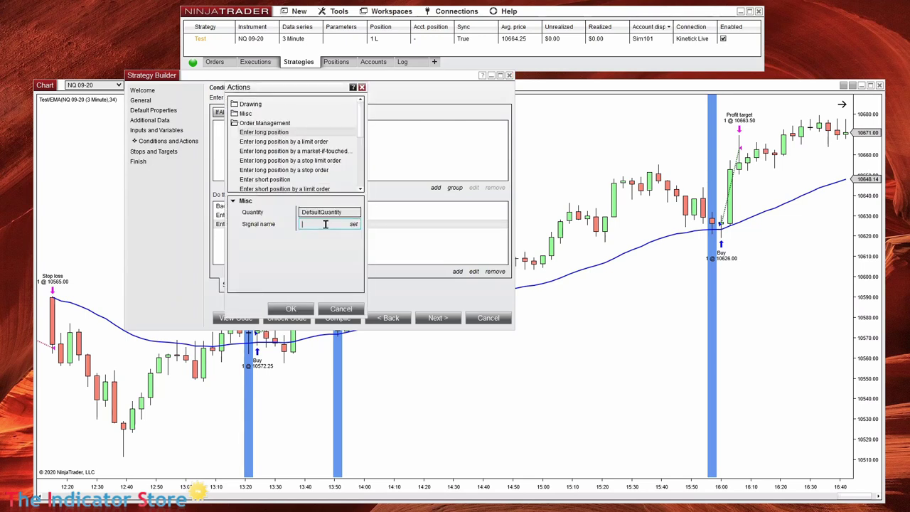
pyautogui.write('runner"')
pyautogui.click(297, 310)
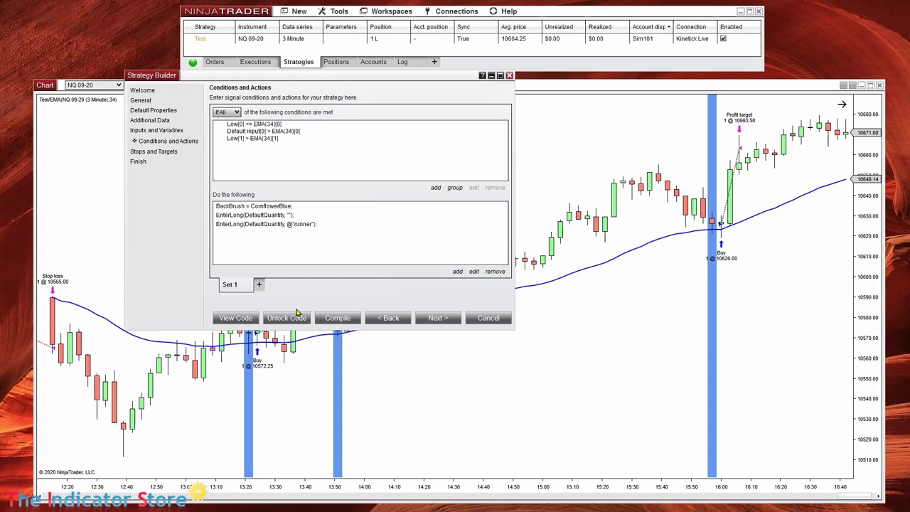
# - Go to the strategy's stops and targets and review the existing profit target's entry signal, mode and value settings
pyautogui.click(447, 317)
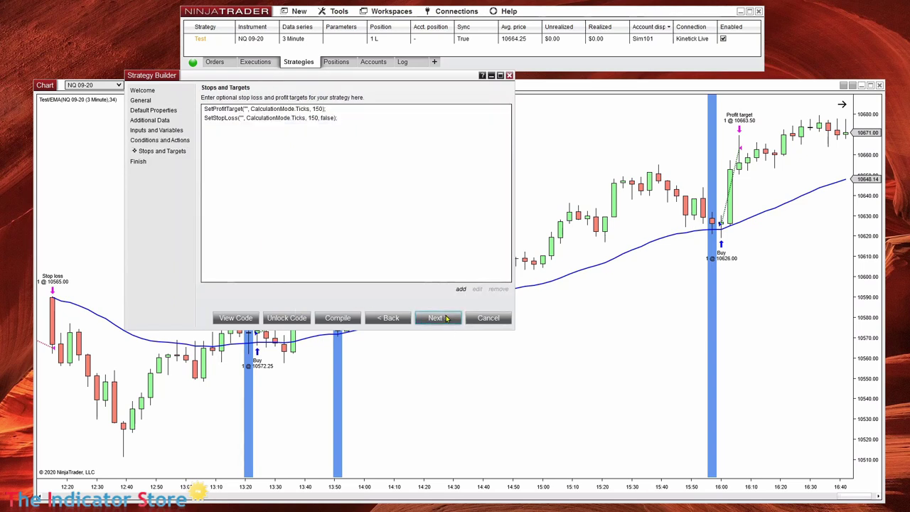
pyautogui.click(289, 110)
pyautogui.click(284, 118)
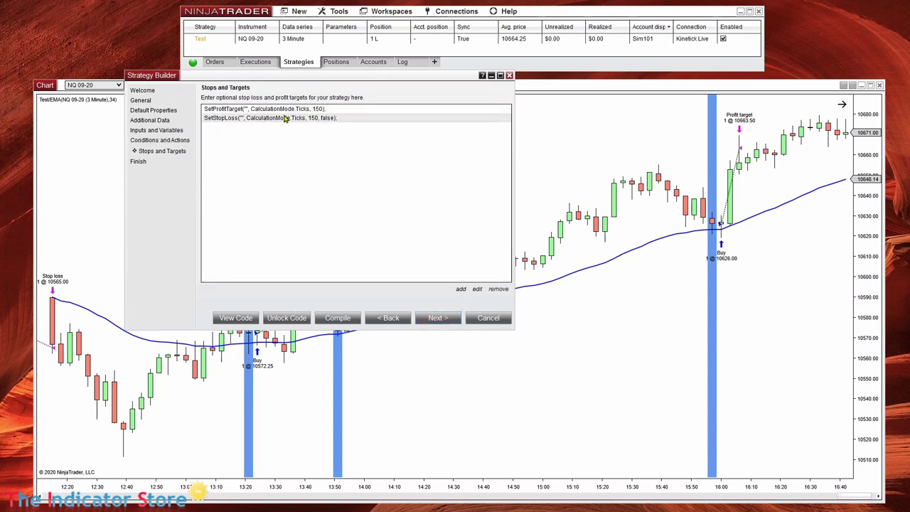
pyautogui.doubleClick(267, 110)
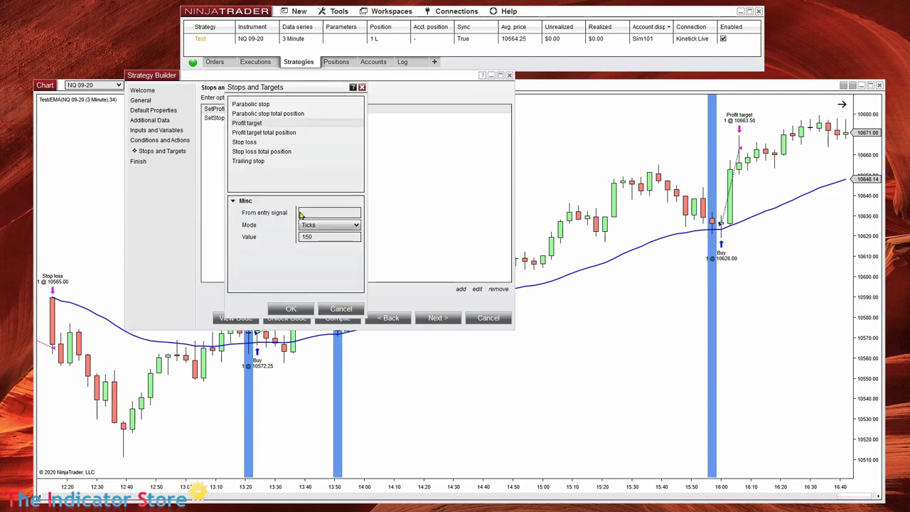
pyautogui.click(336, 310)
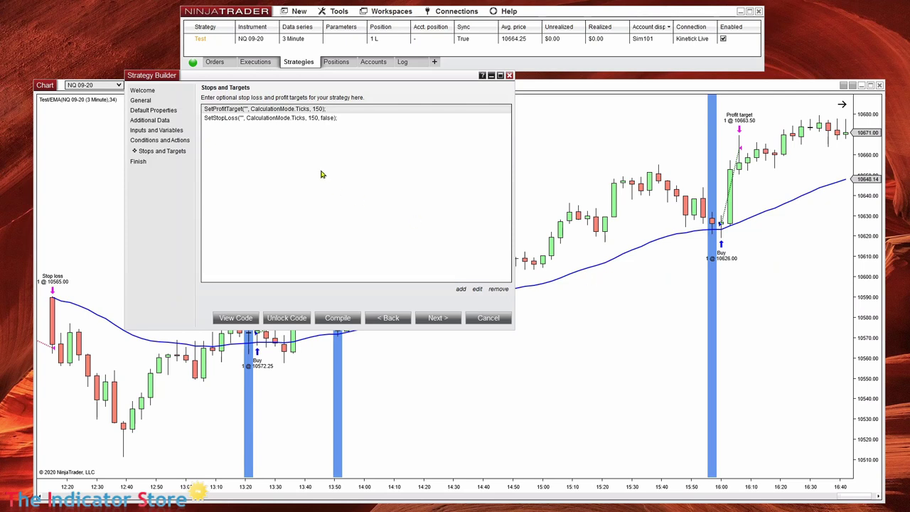
# - Add a profit target of 250 ticks tied to the entry signal "runner"
pyautogui.click(460, 288)
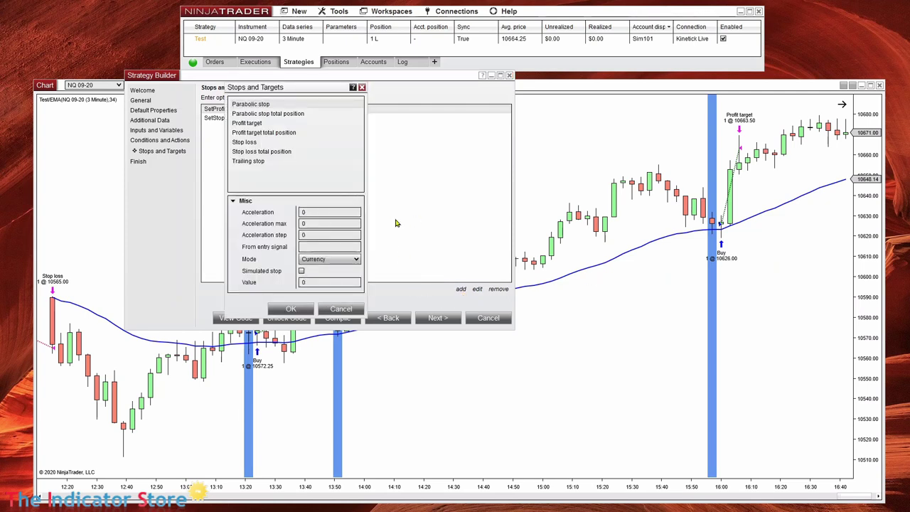
pyautogui.click(253, 124)
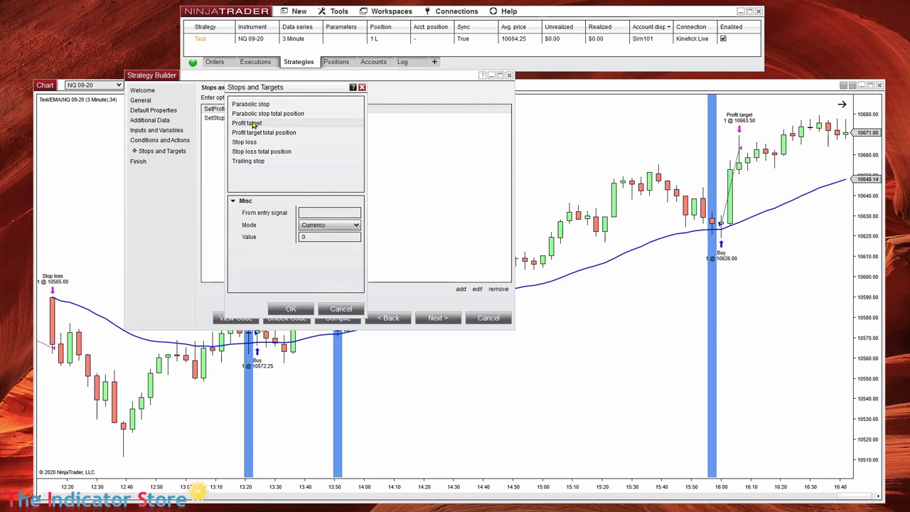
pyautogui.click(323, 226)
pyautogui.click(328, 265)
pyautogui.click(320, 235)
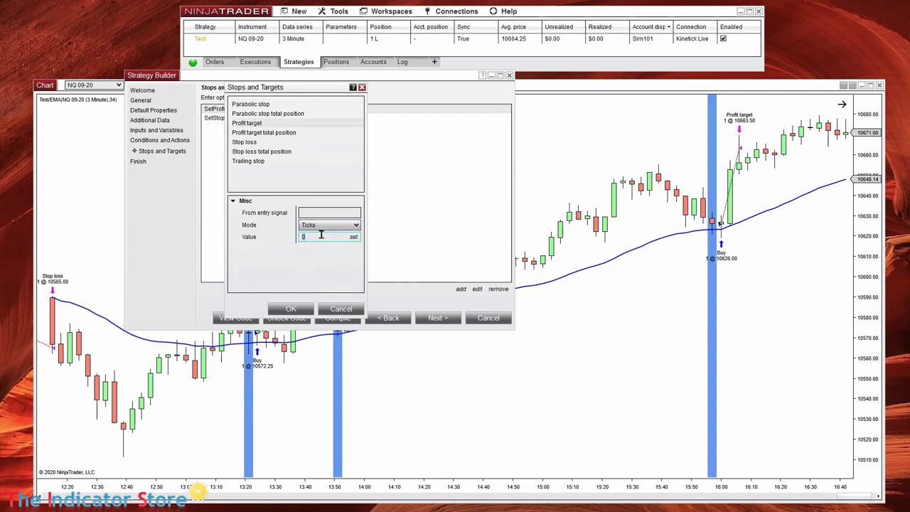
pyautogui.write('250')
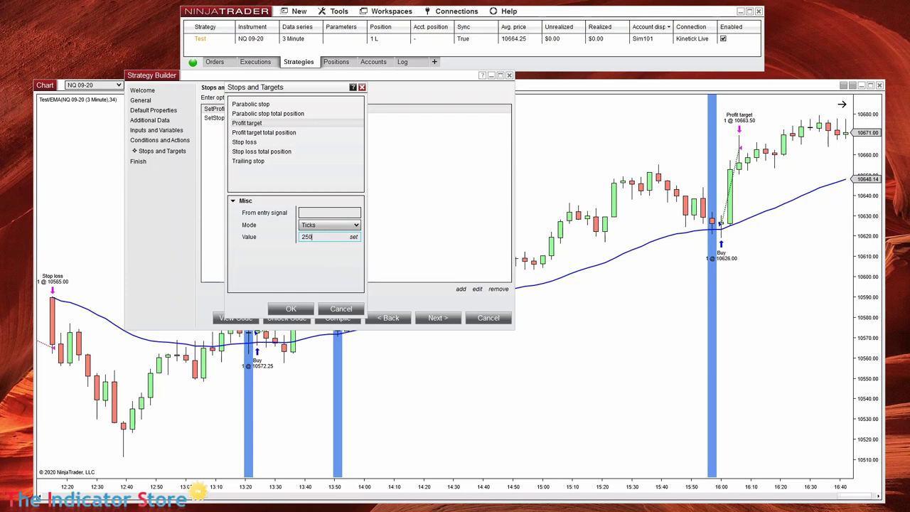
pyautogui.click(314, 212)
pyautogui.write('@"runner"')
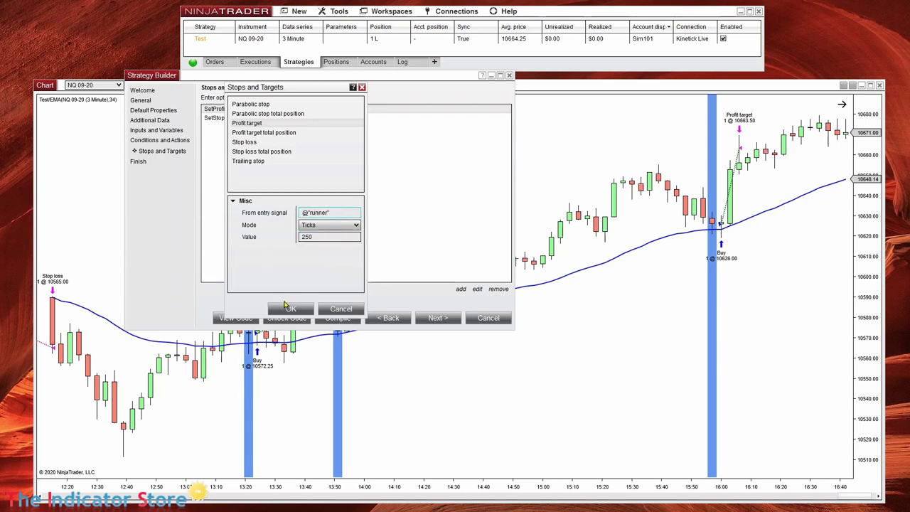
pyautogui.click(287, 307)
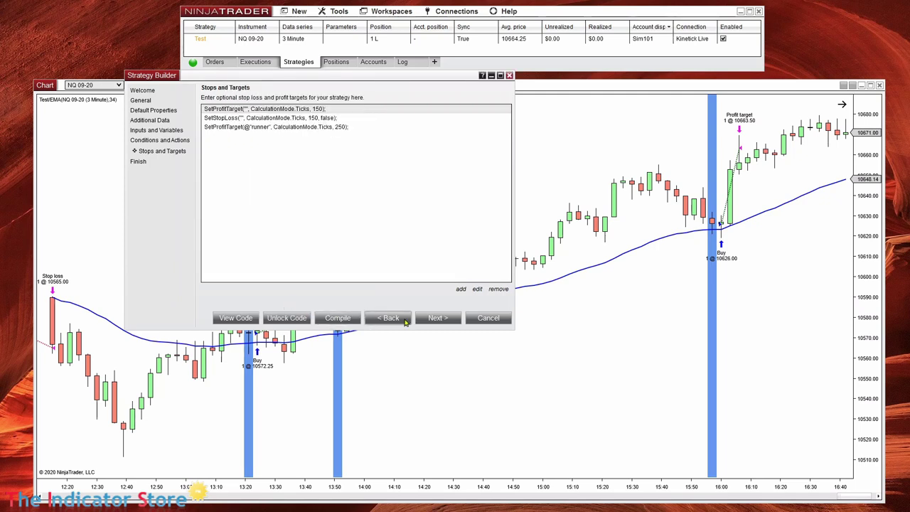